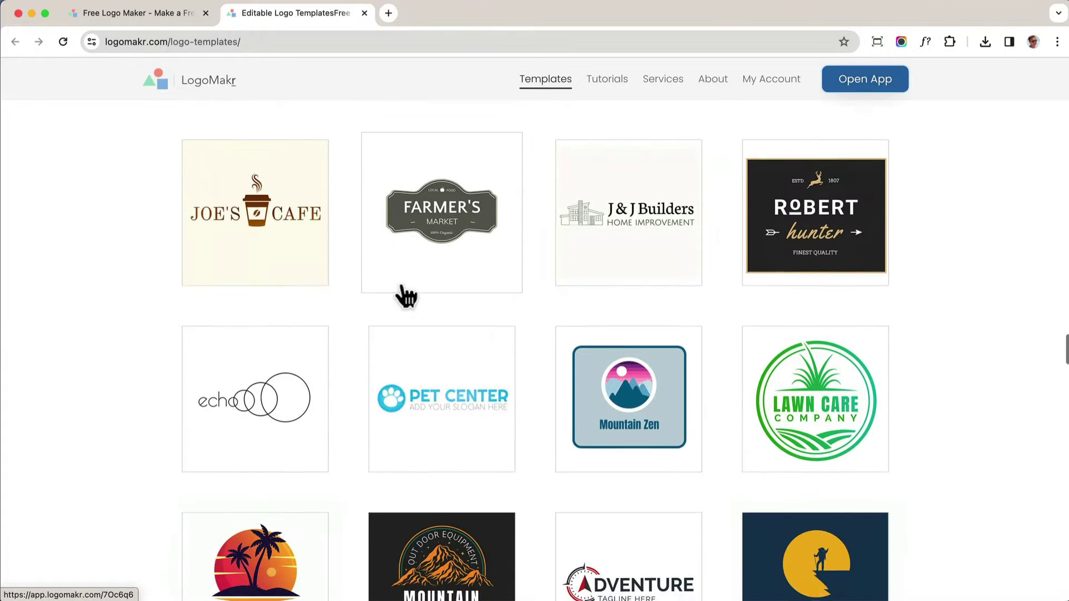
From the logomakr.com home page, start a new design in a fresh editor tab
left_click(133, 11)
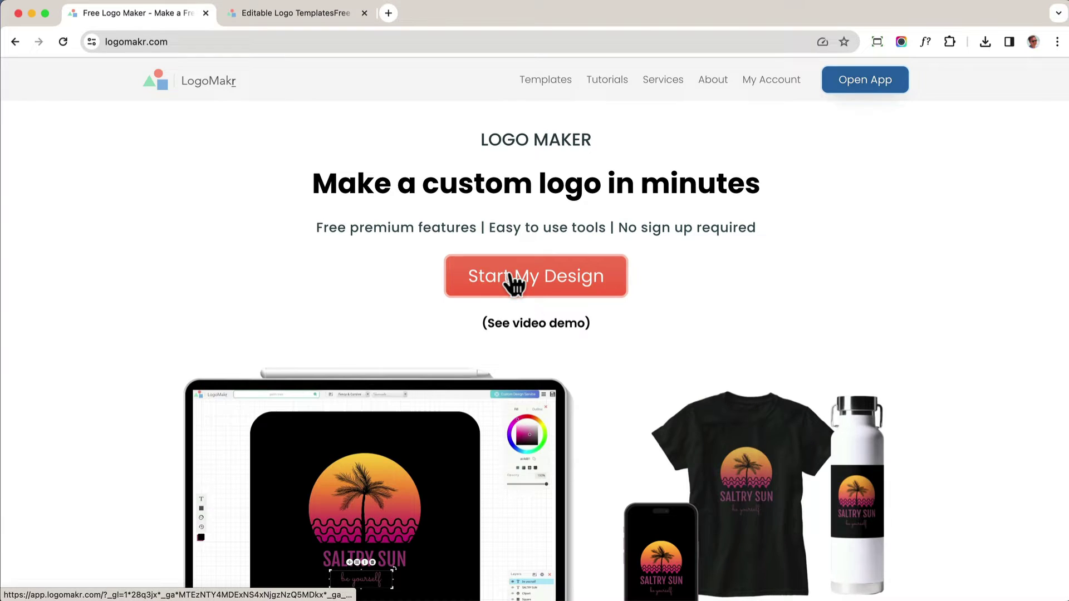
left_click(512, 281)
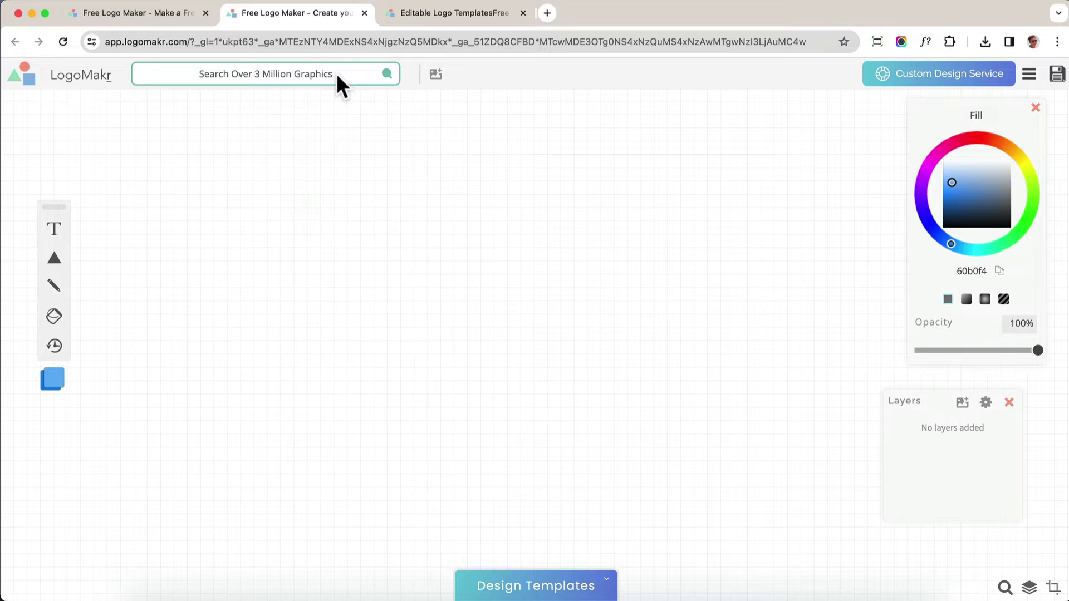
left_click(317, 74)
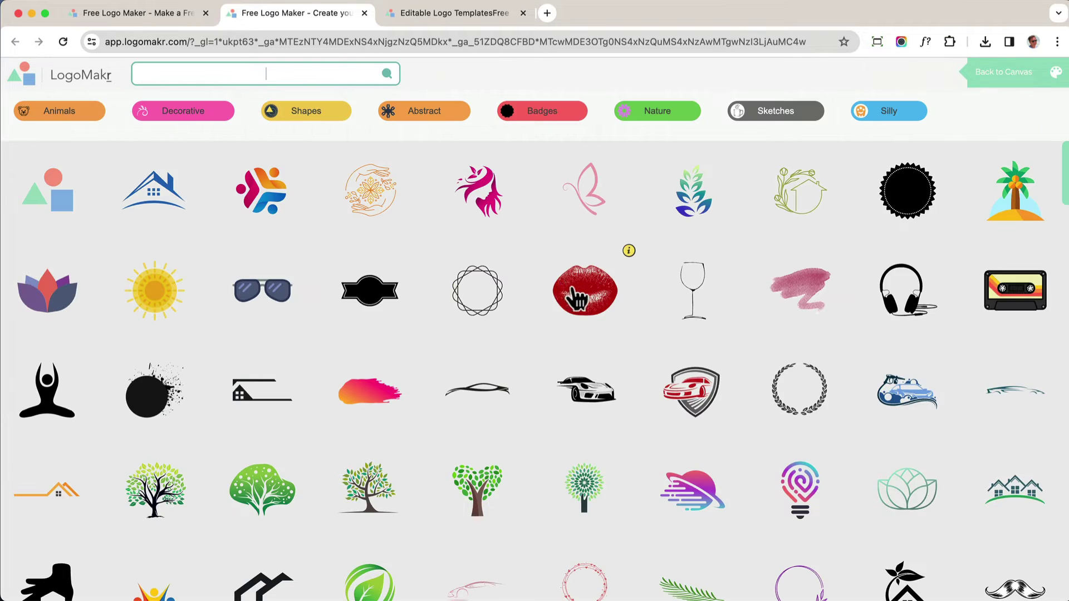
left_click(577, 299)
left_click_drag(550, 317, 425, 292)
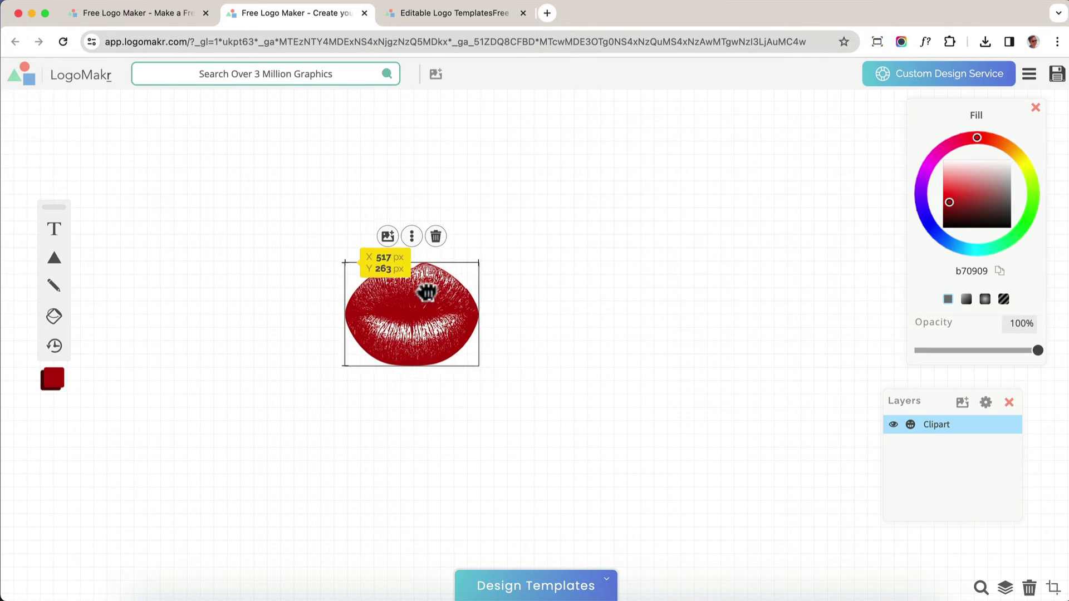
left_click(63, 232)
left_click_drag(499, 296, 585, 253)
left_click_drag(660, 194, 279, 423)
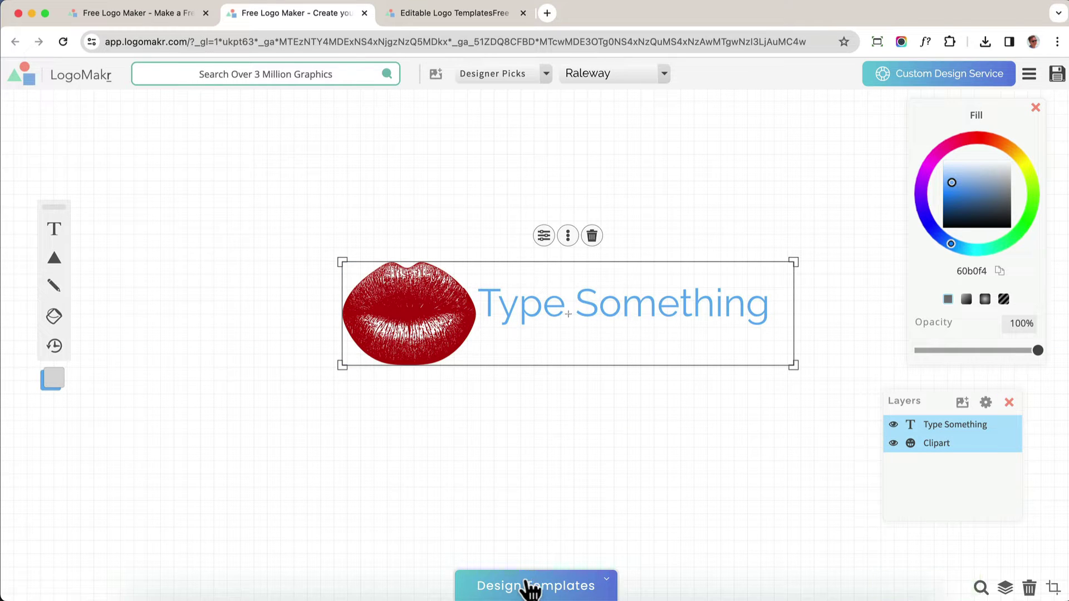
left_click(592, 237)
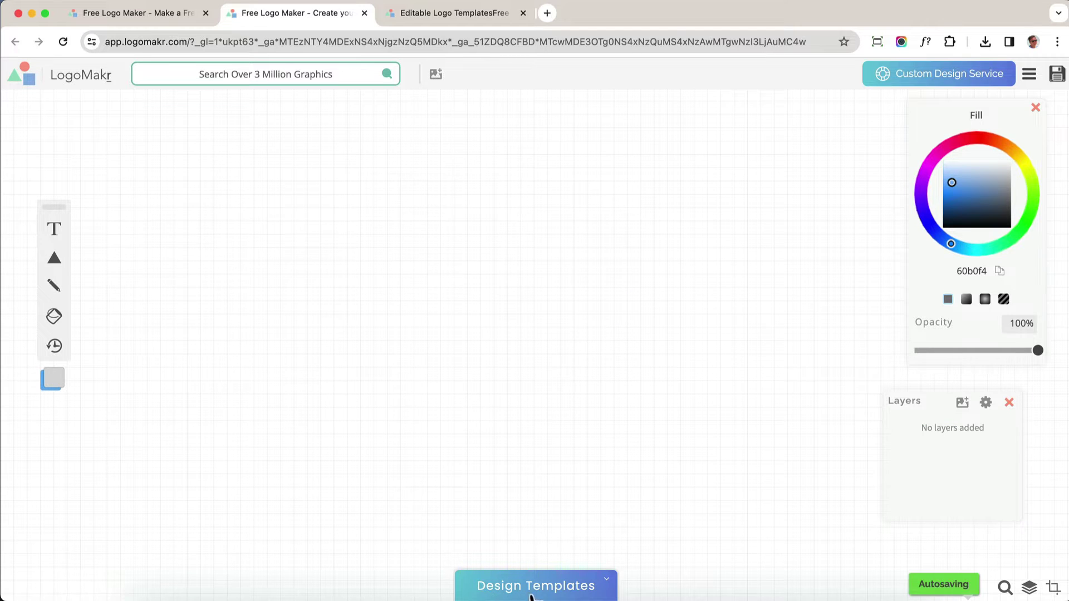
left_click(574, 591)
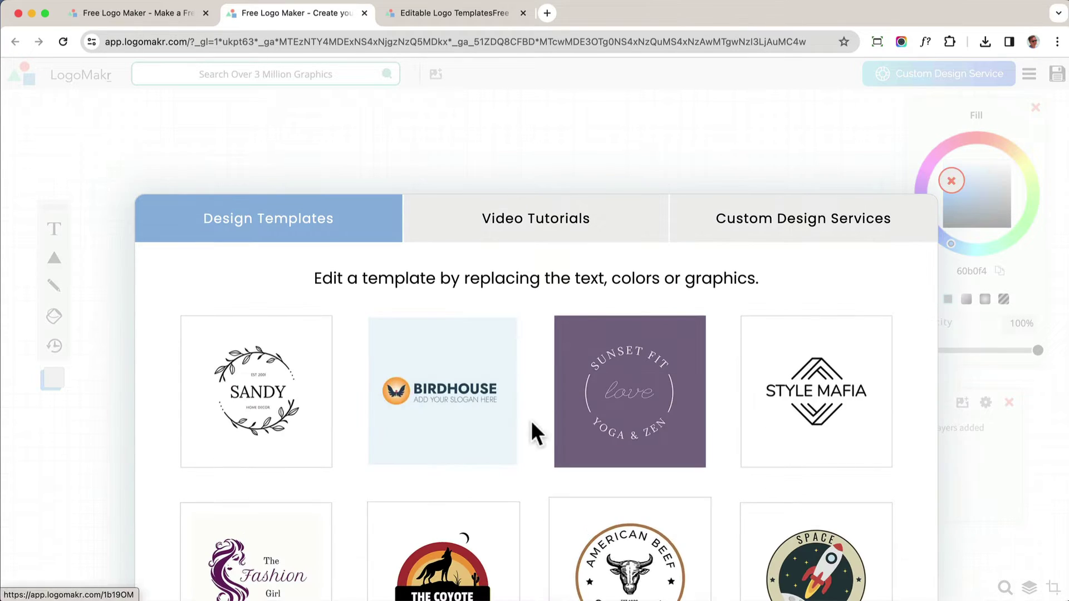
Browse the design templates and open the COMPANY coloured-triangle template
scroll(530, 421, "down", 10)
scroll(530, 424, "down", 8)
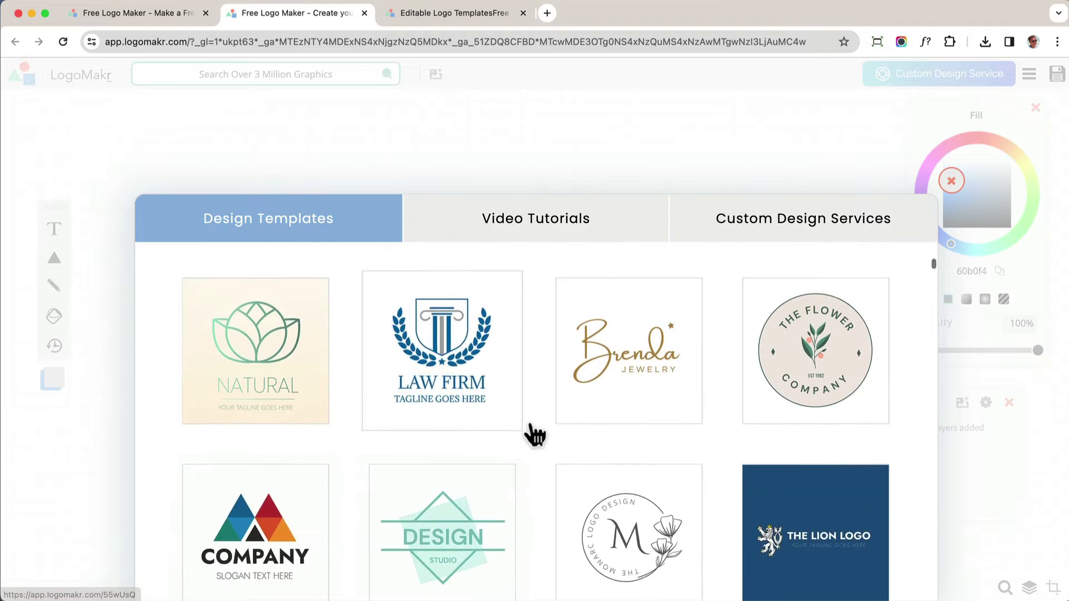
scroll(535, 434, "up", 3)
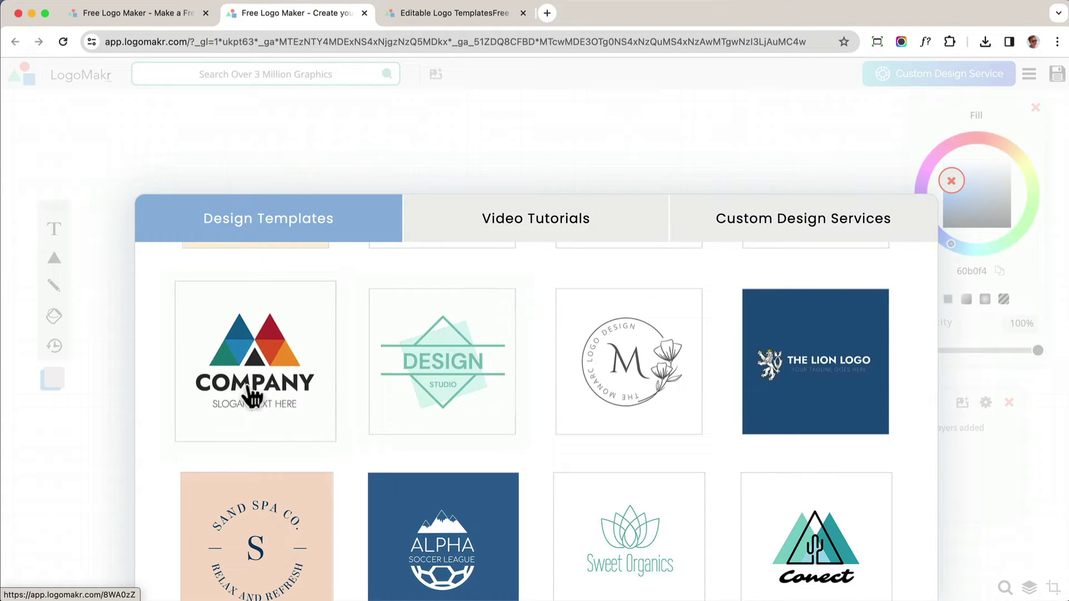
left_click(251, 389)
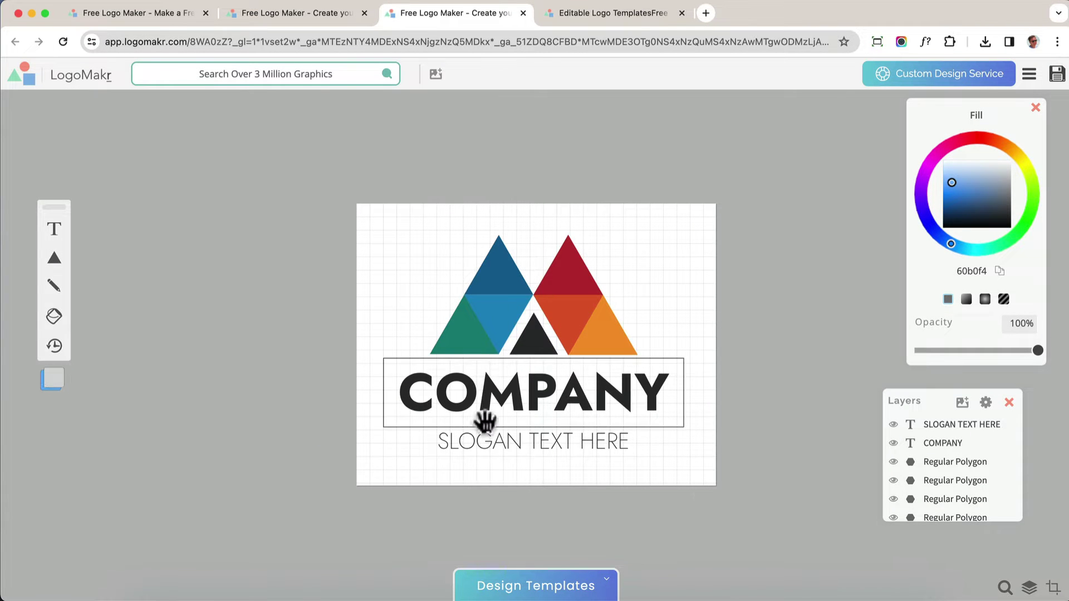
Add a butterfly clipart, fill it black 000000, and shrink it beside the triangles
left_click(324, 72)
type("butterfly")
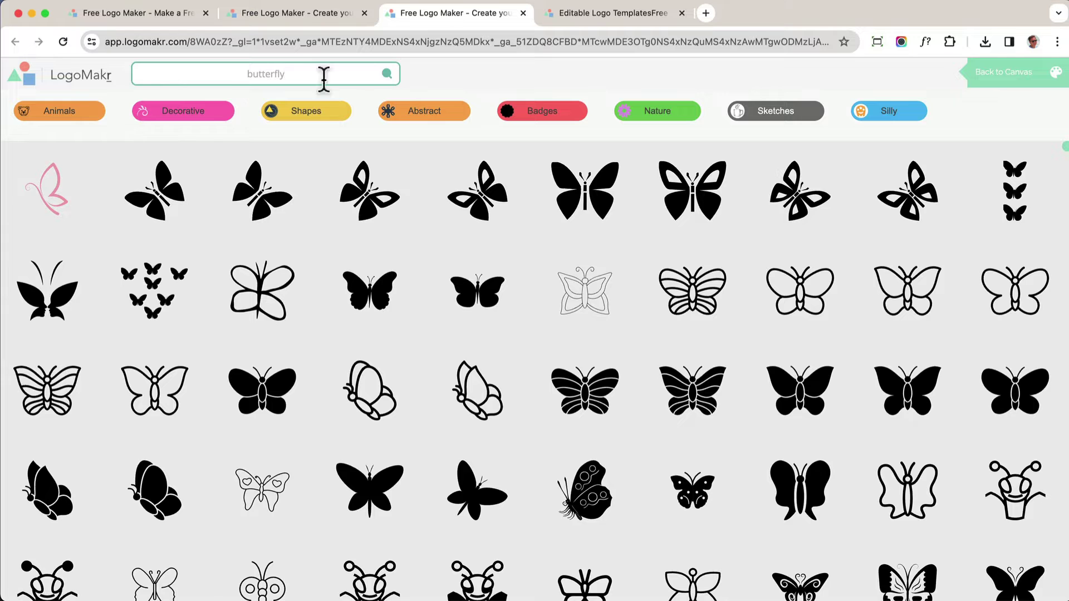
left_click(48, 197)
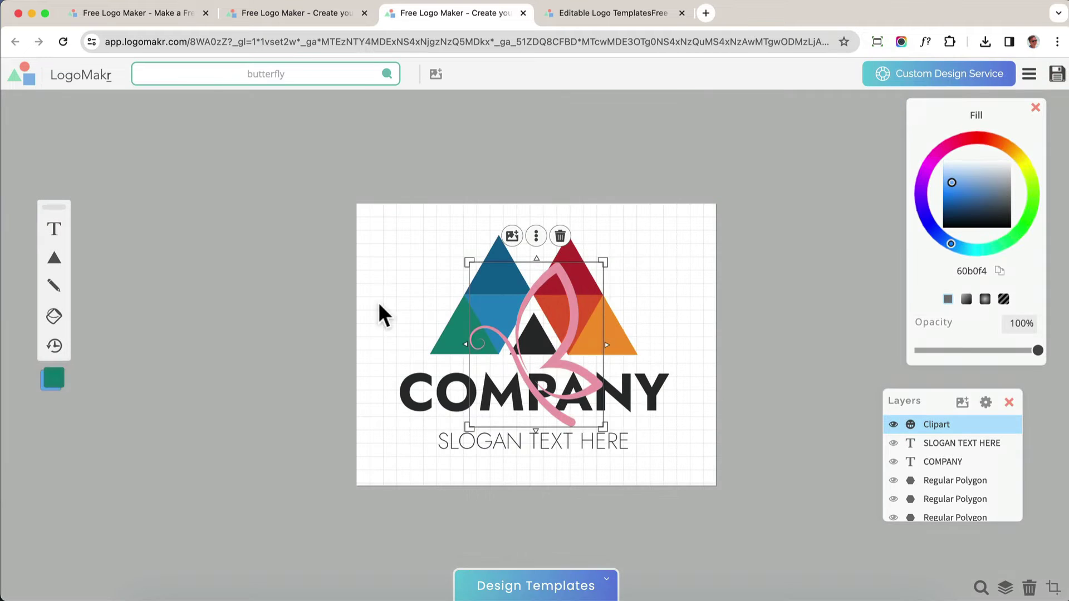
left_click_drag(558, 351, 681, 305)
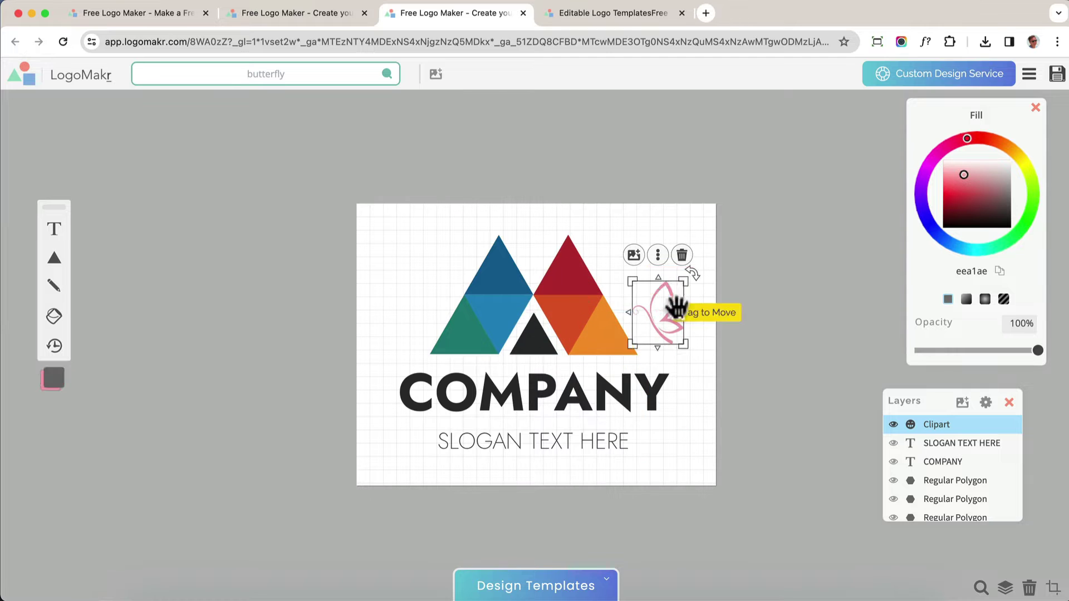
left_click_drag(963, 215, 961, 273)
left_click_drag(684, 282, 685, 353)
left_click(735, 222)
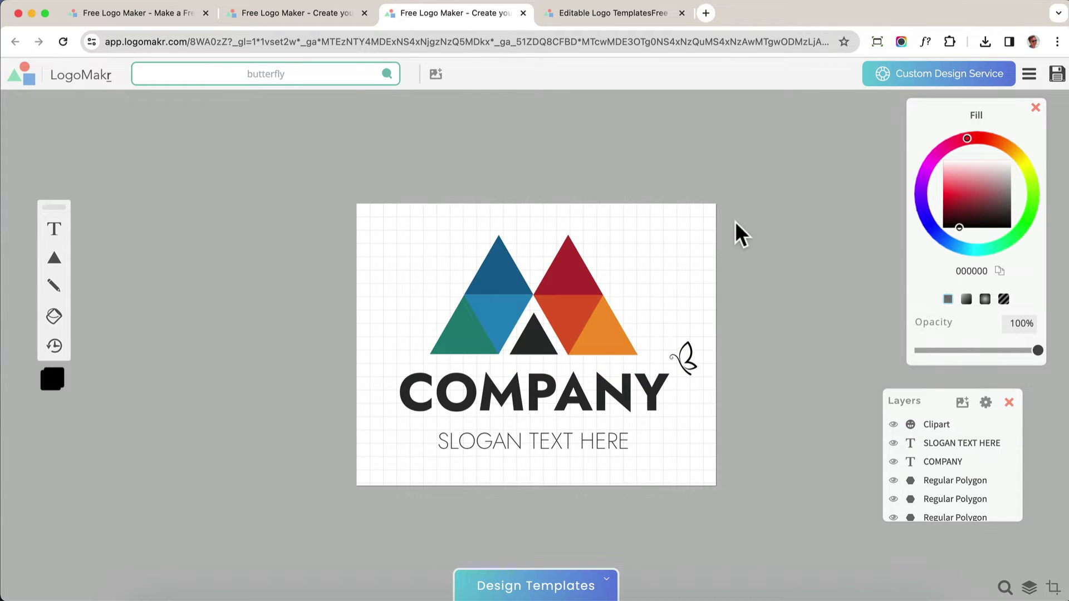
Retitle the logo BUTTERFLY and move the slogan up closer beneath it
left_click(585, 395)
left_click(709, 244)
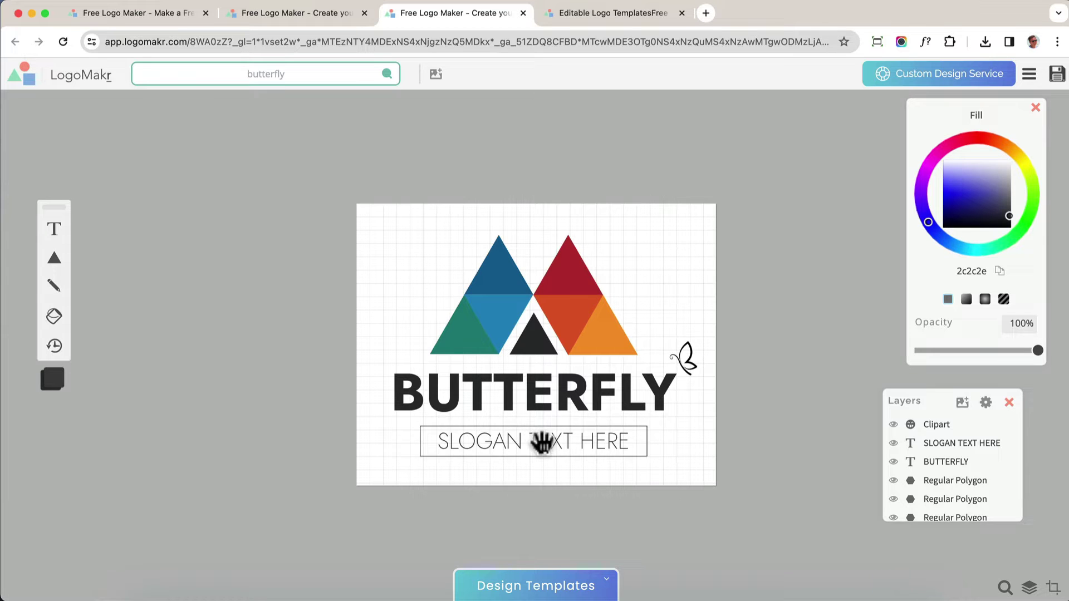
left_click_drag(541, 444, 549, 468)
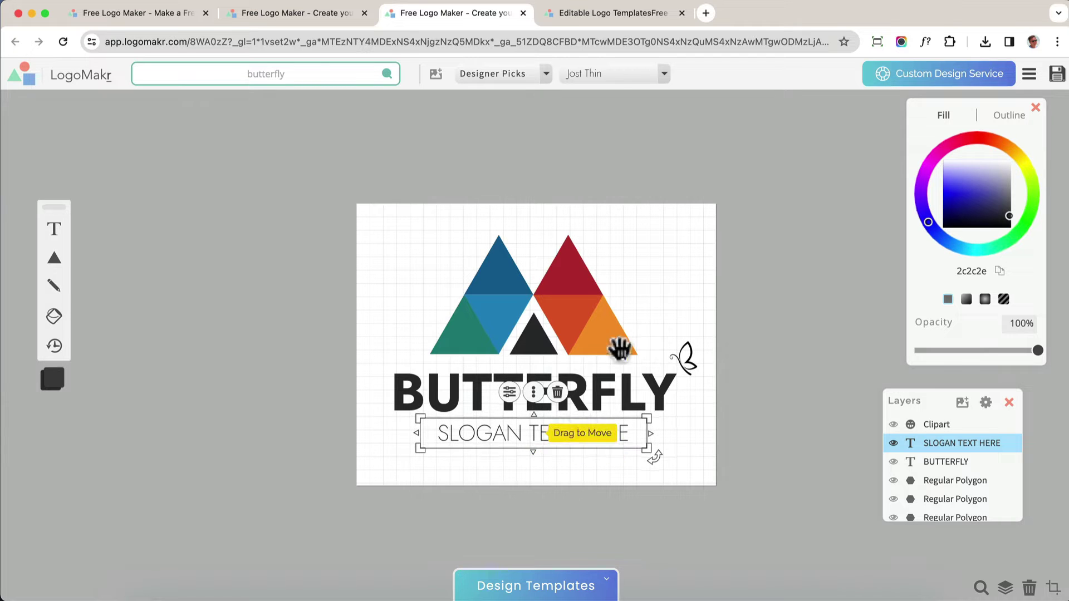
left_click(679, 262)
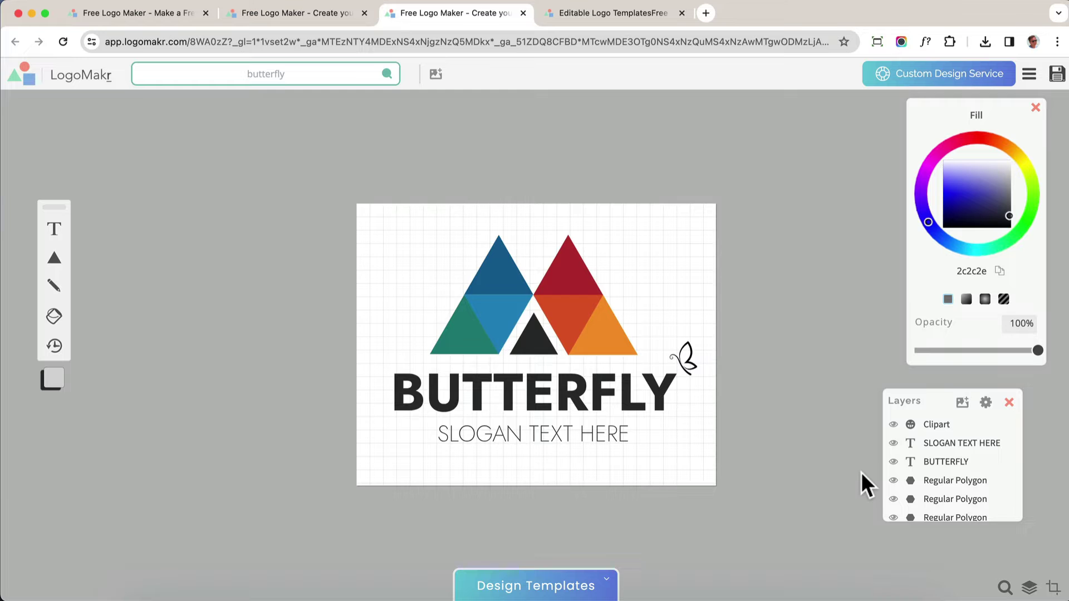
Return to the templates tab and open the Sunnies template
left_click(275, 16)
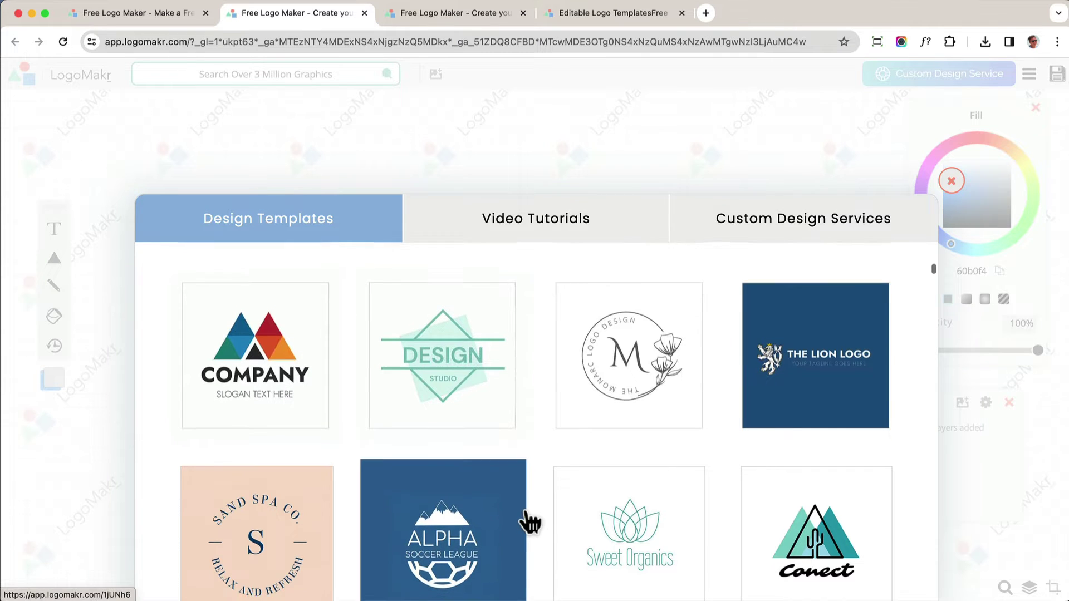
scroll(530, 520, "down", 5)
scroll(526, 521, "down", 5)
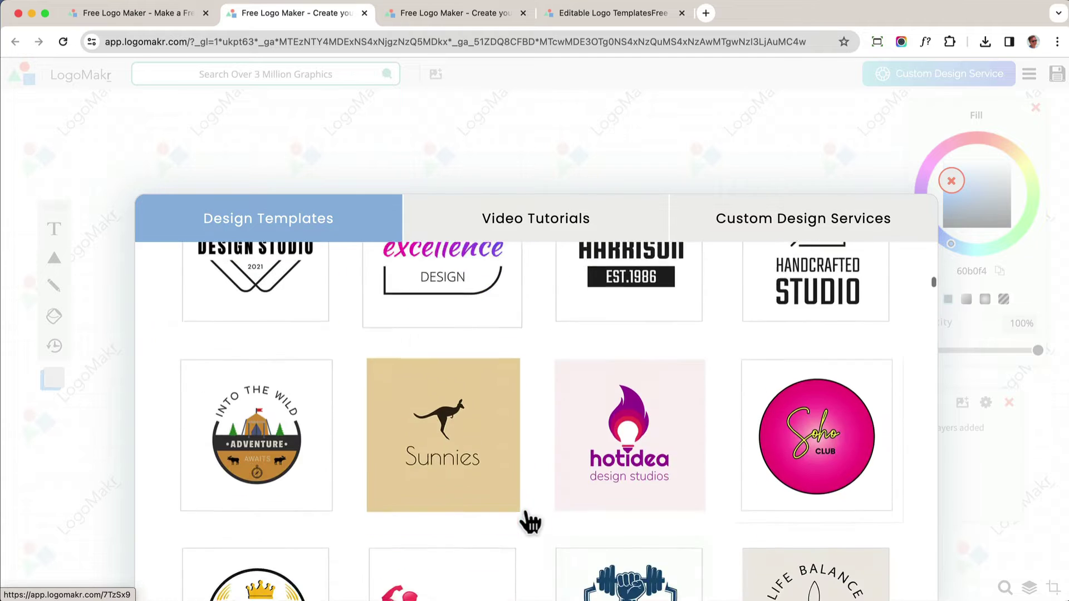
scroll(449, 390, "down", 1)
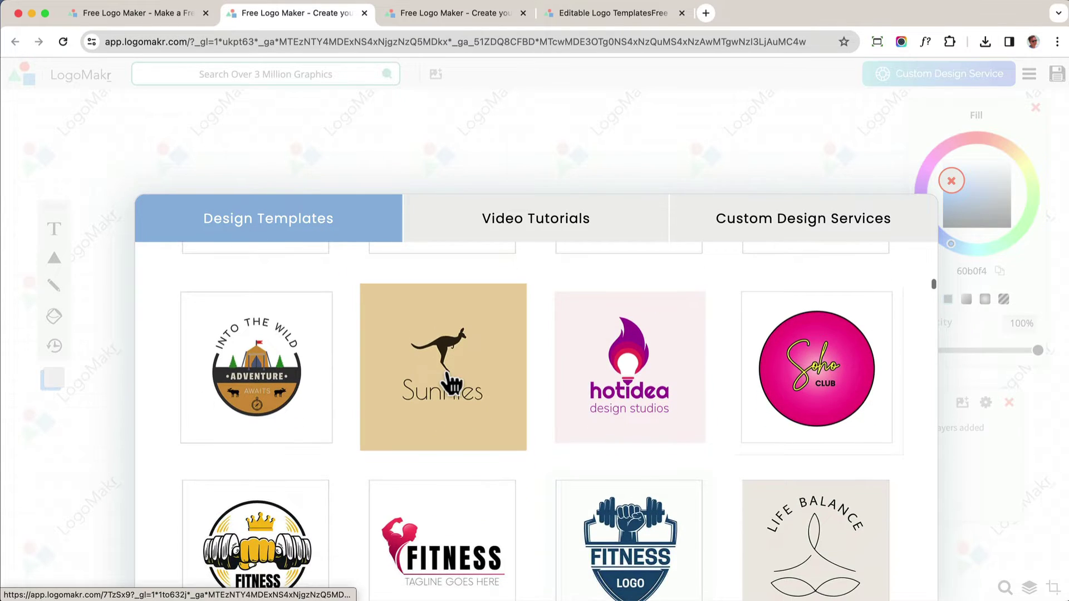
left_click(443, 380)
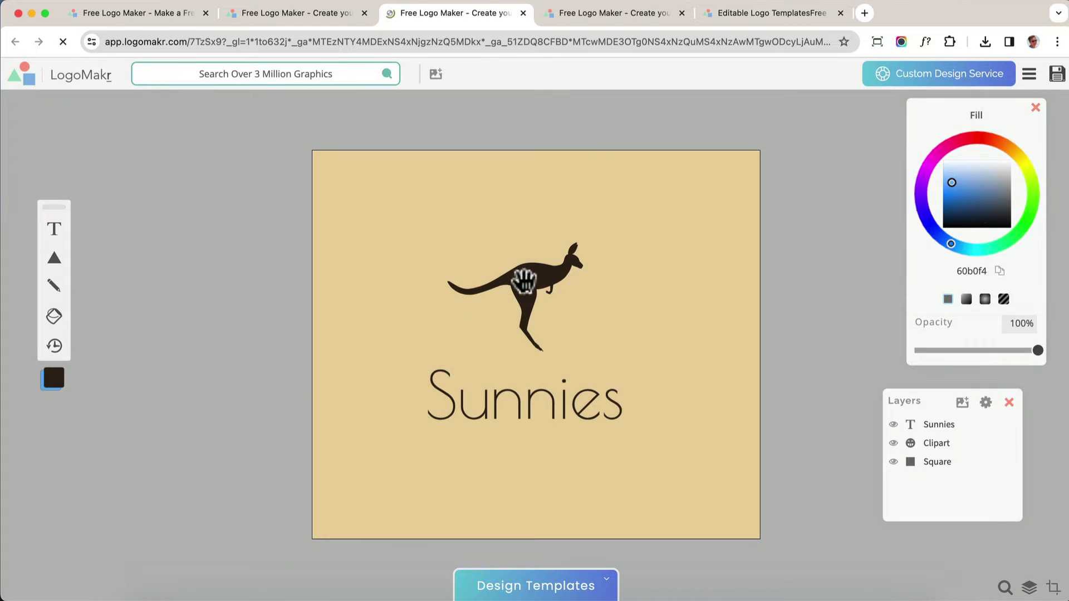
Replace the kangaroo graphic with a 'Dog' silhouette, centred above the title
left_click(524, 281)
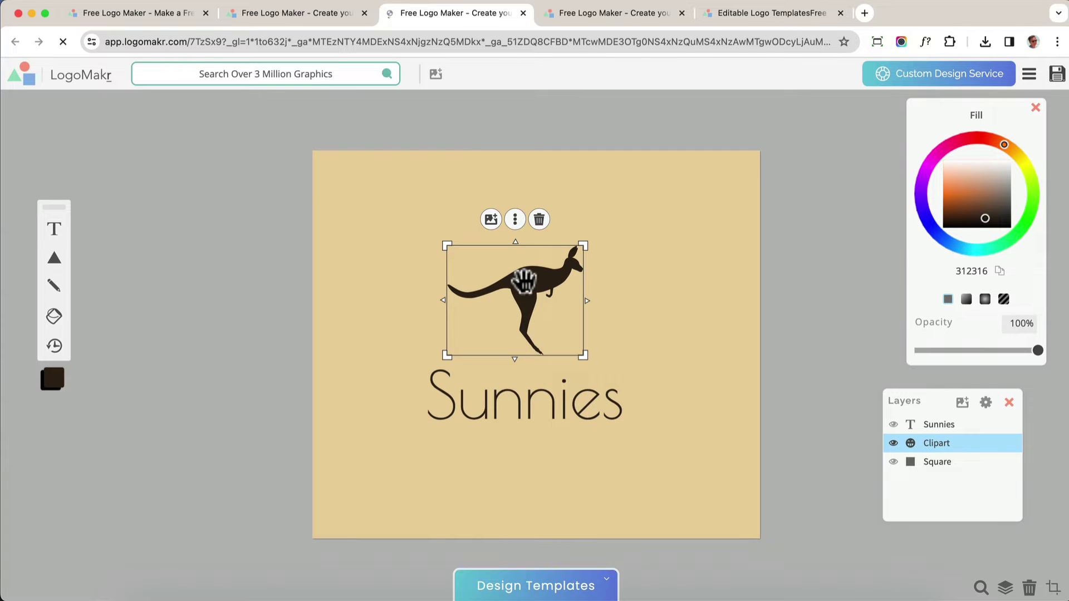
left_click(491, 223)
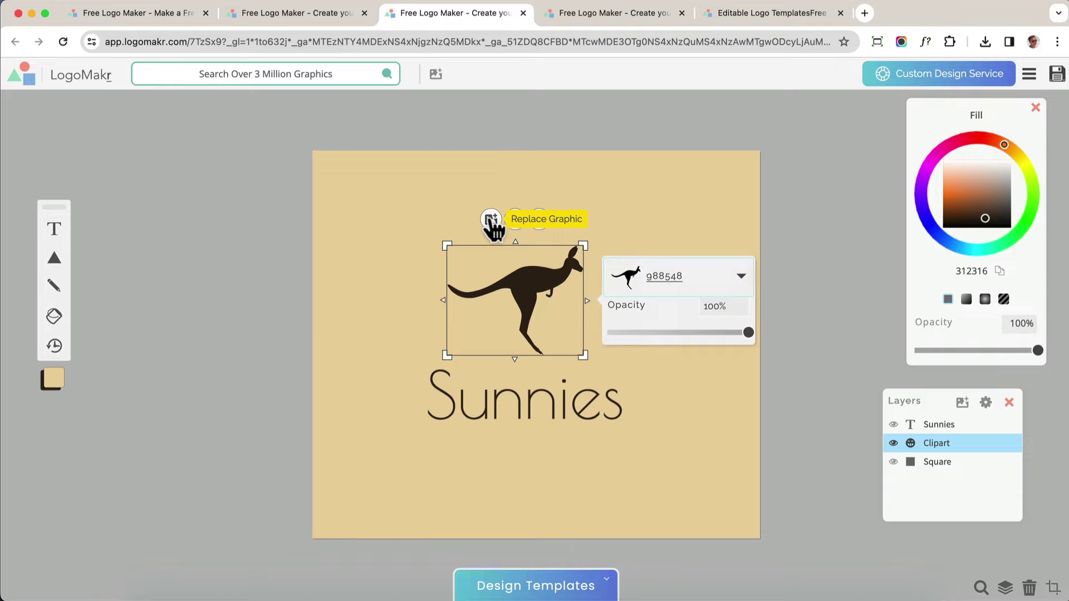
left_click(668, 286)
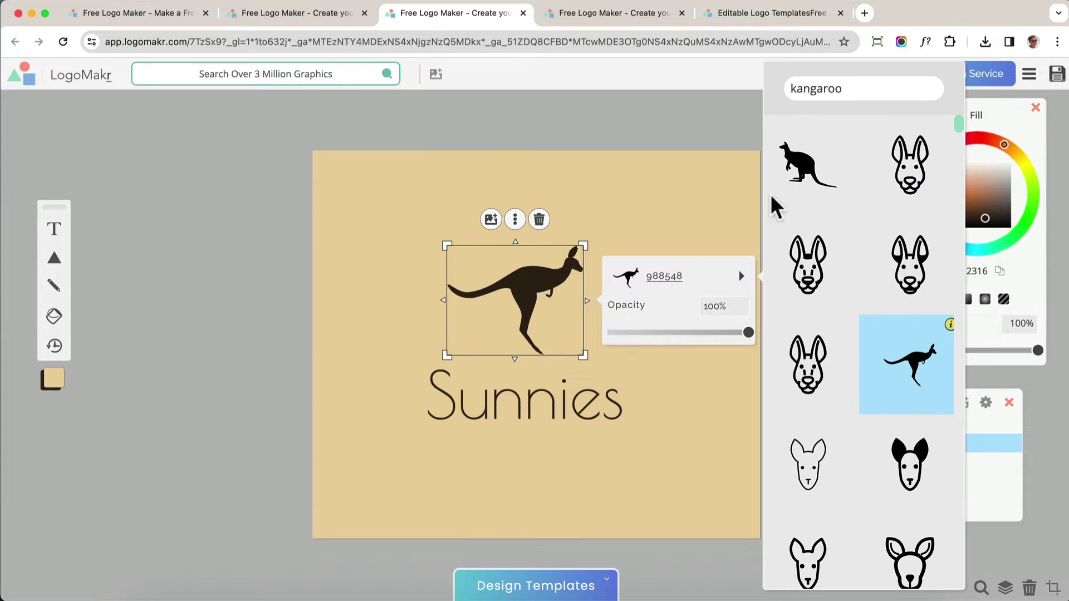
left_click(867, 88)
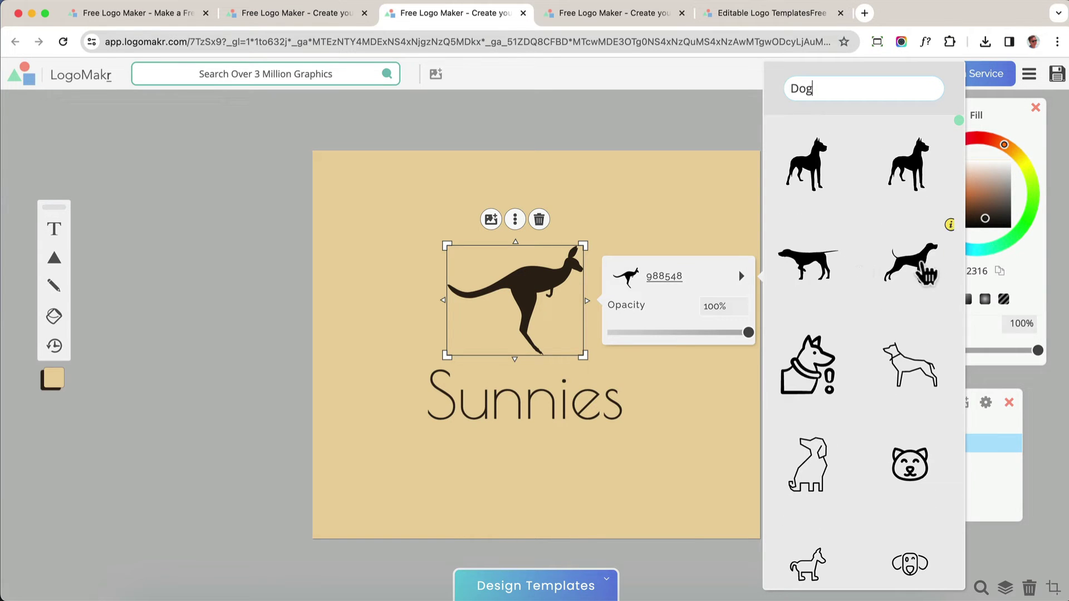
left_click(928, 272)
left_click_drag(520, 313, 546, 316)
left_click(552, 367)
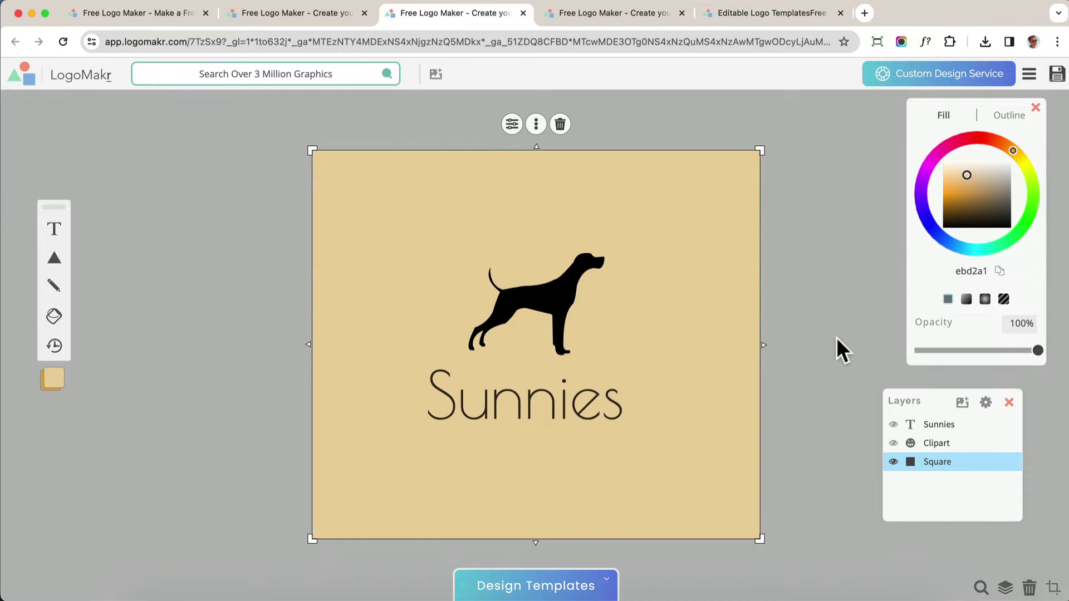
Change the Sunnies title text to Doggie
double_click(536, 405)
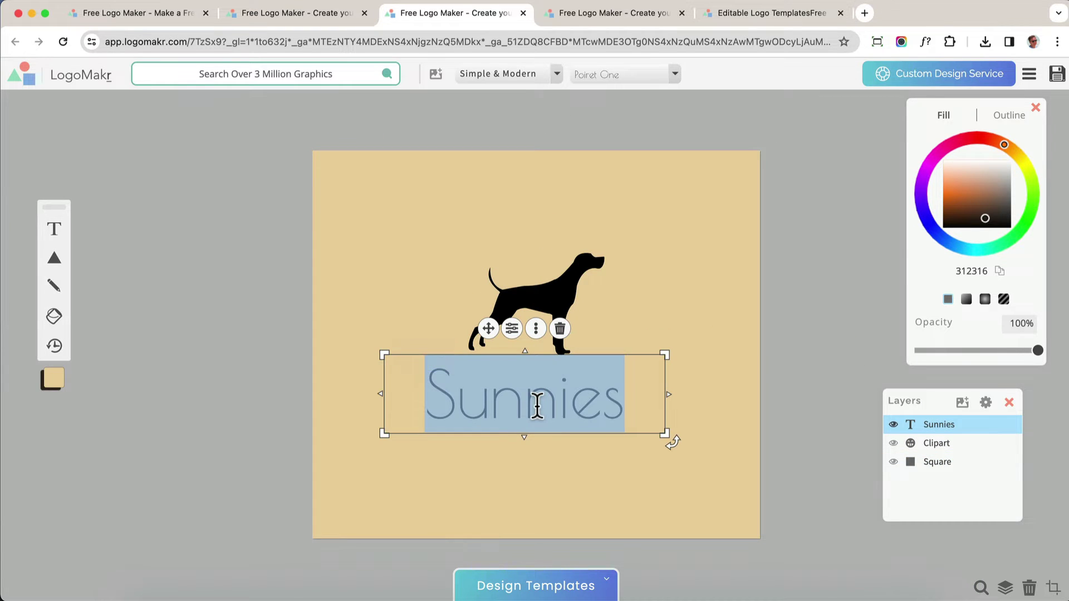
type("Doggie")
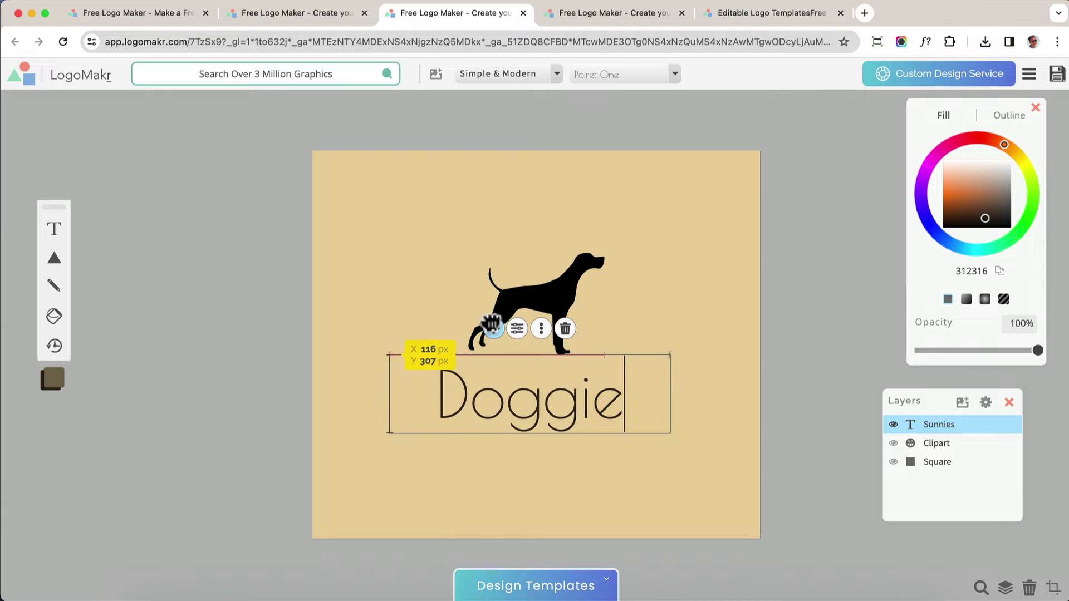
left_click(265, 336)
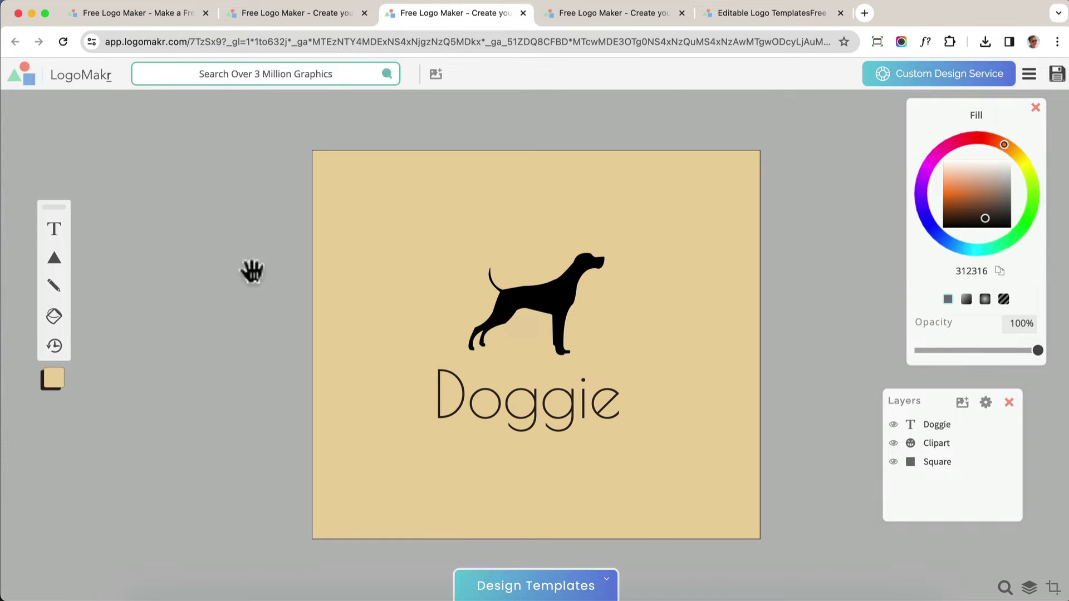
Set the Doggie title to the Righteous font from the Bold category
left_click(477, 400)
left_click(546, 75)
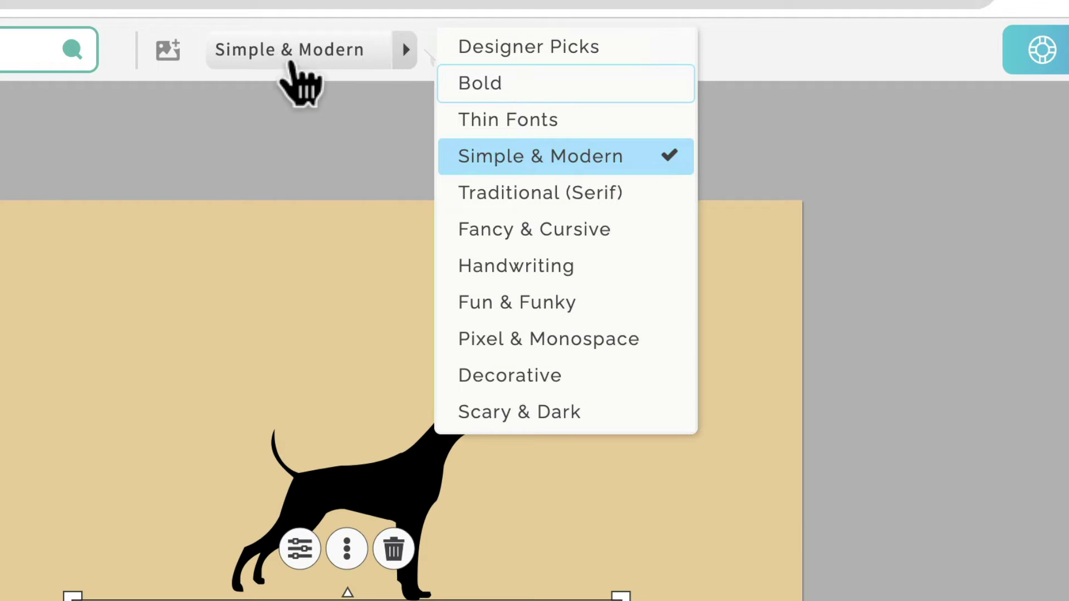
left_click(329, 84)
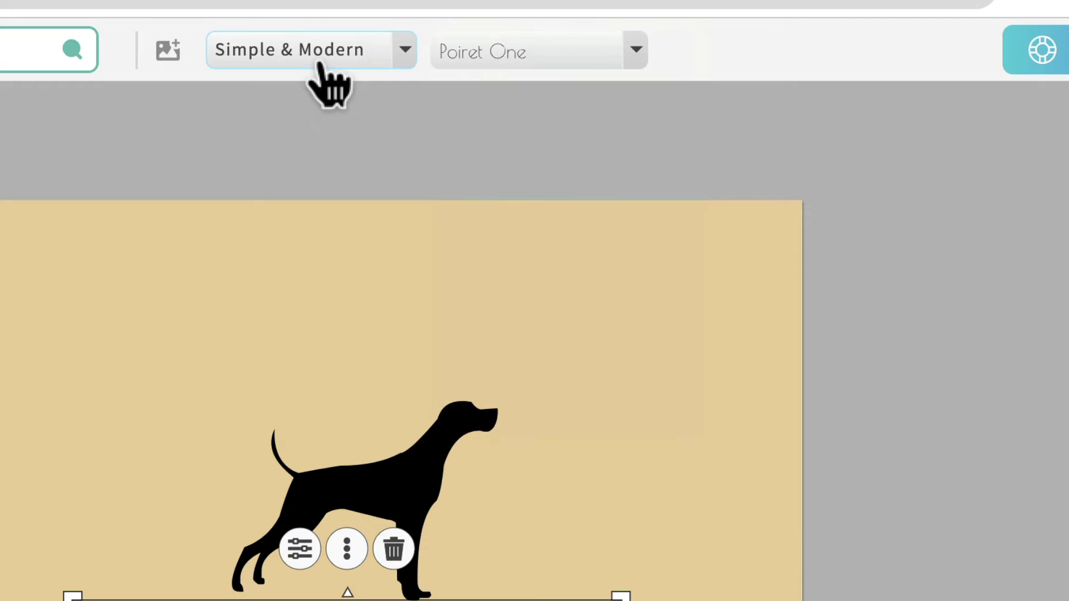
left_click(329, 84)
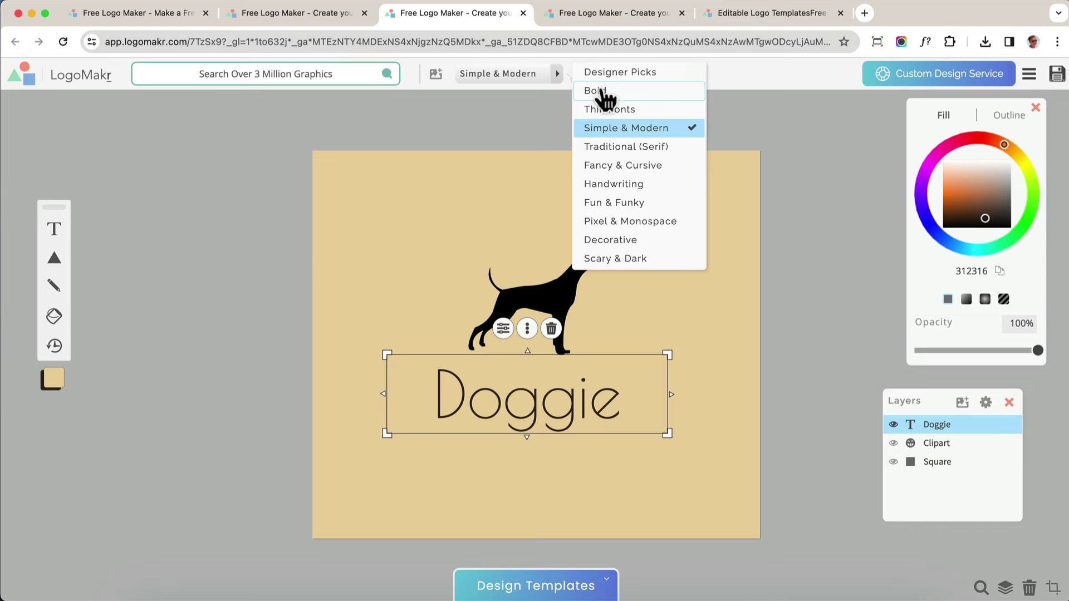
left_click(602, 95)
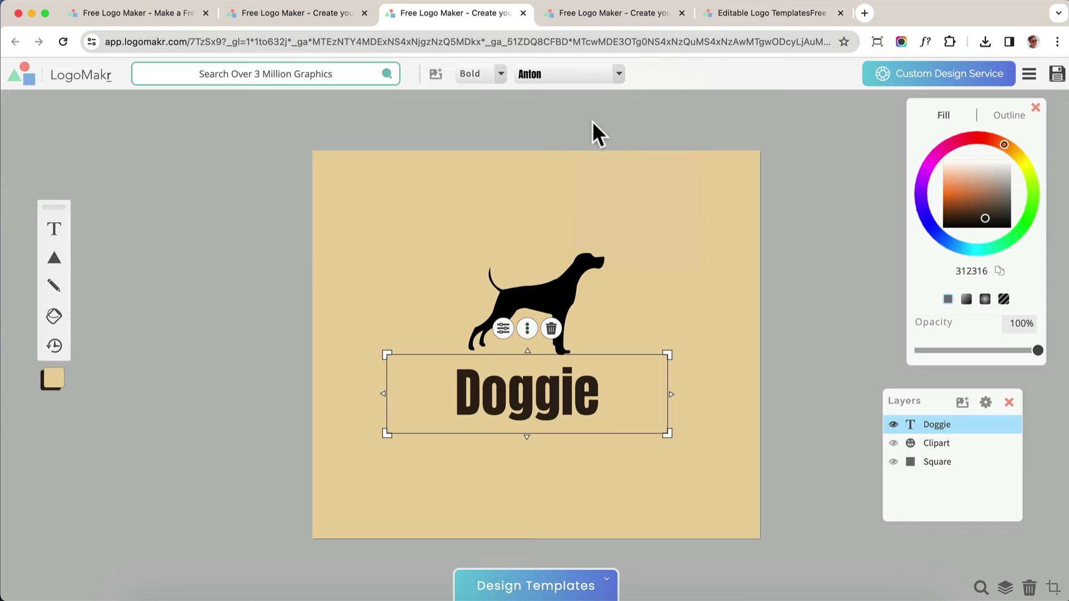
left_click(597, 77)
left_click(694, 139)
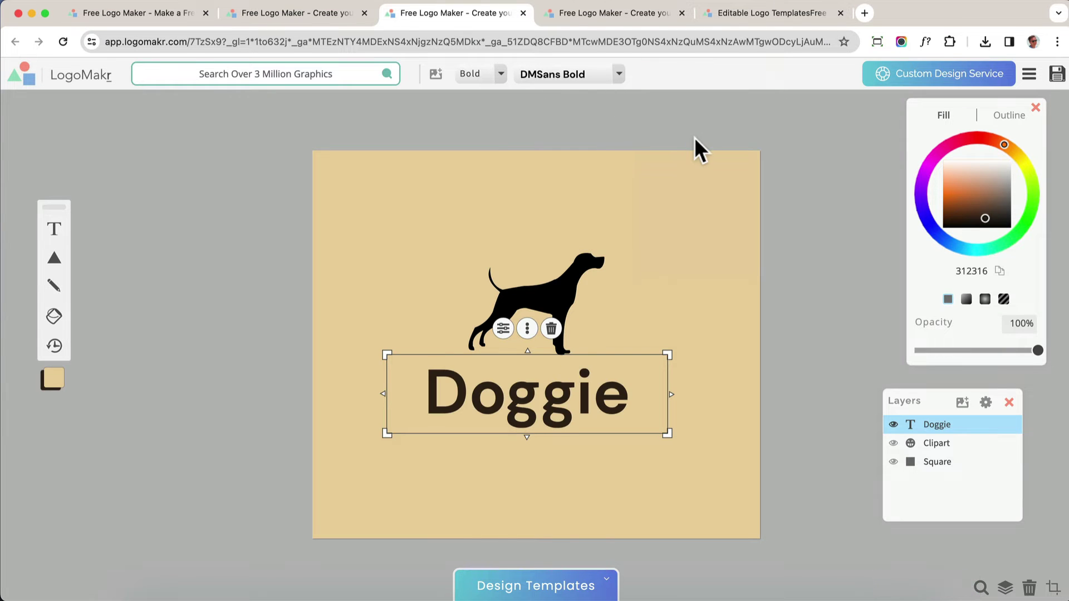
left_click(619, 75)
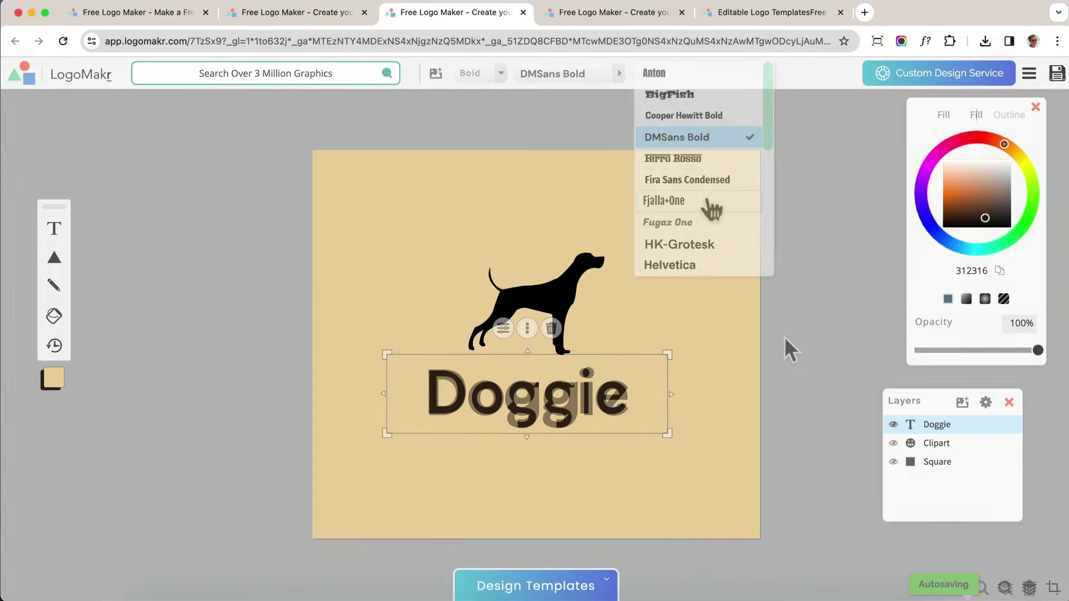
left_click(720, 353)
Fill the Doggie title black and nudge it slightly upward
left_click(608, 412)
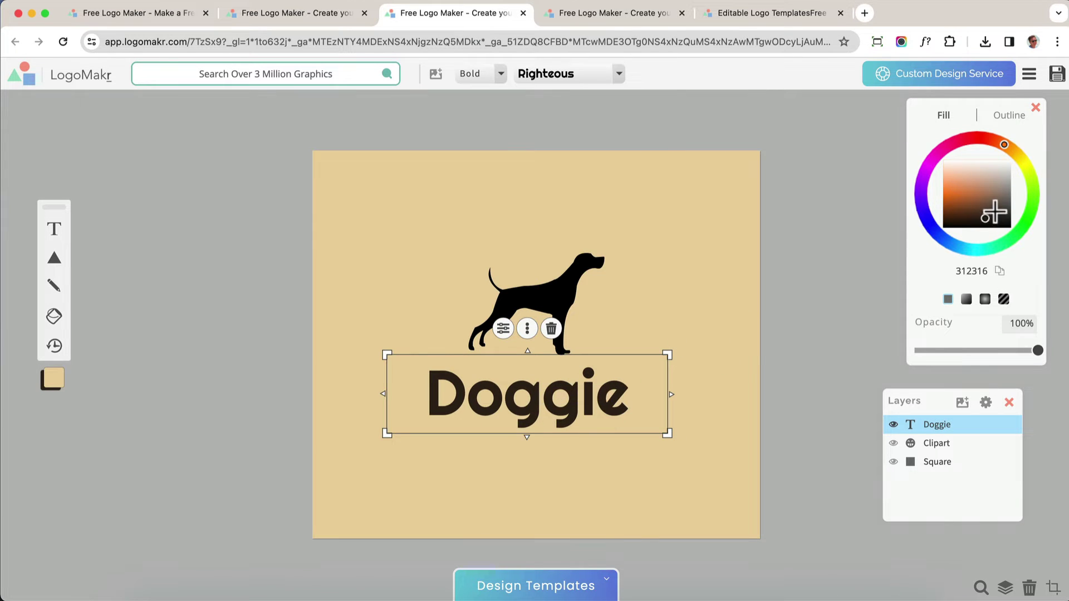
left_click_drag(993, 210, 998, 247)
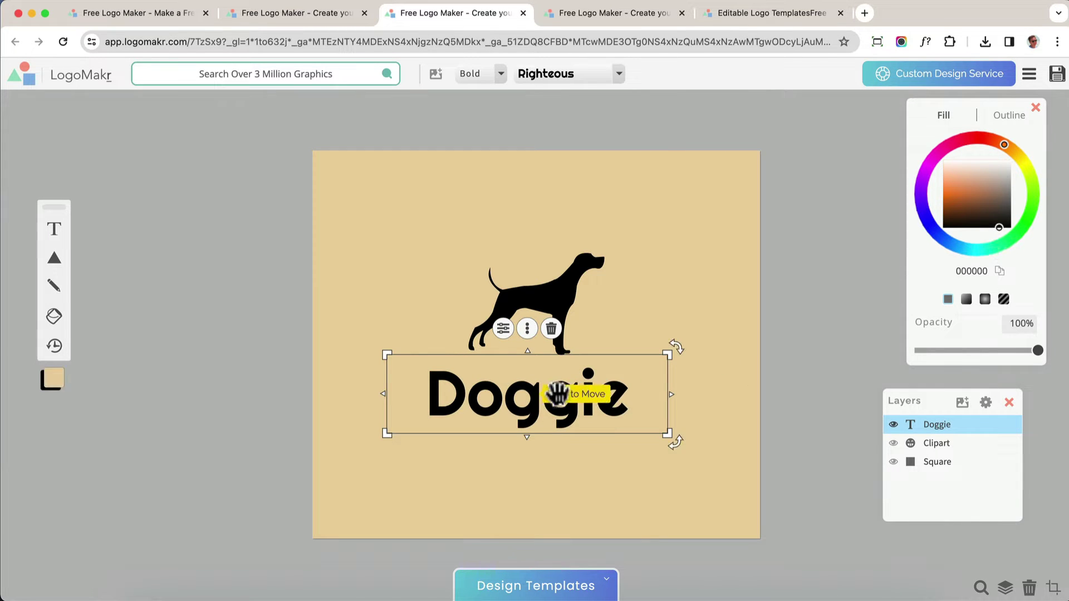
left_click_drag(566, 394, 567, 383)
Fill the Doggie title brown 855121 and paste that same hex onto the dog silhouette
left_click(966, 202)
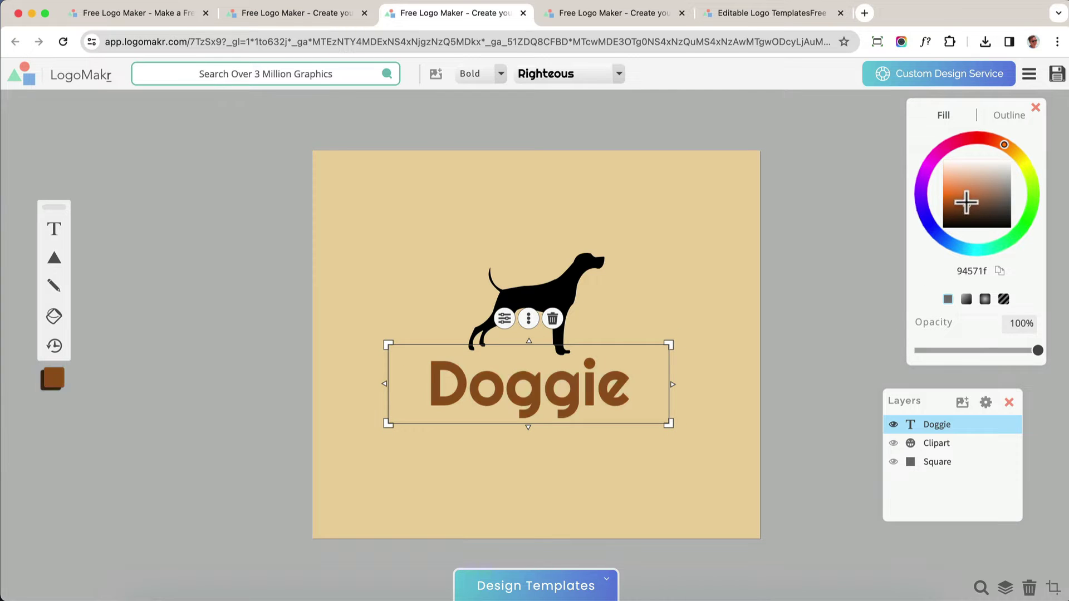
left_click_drag(969, 204, 970, 206)
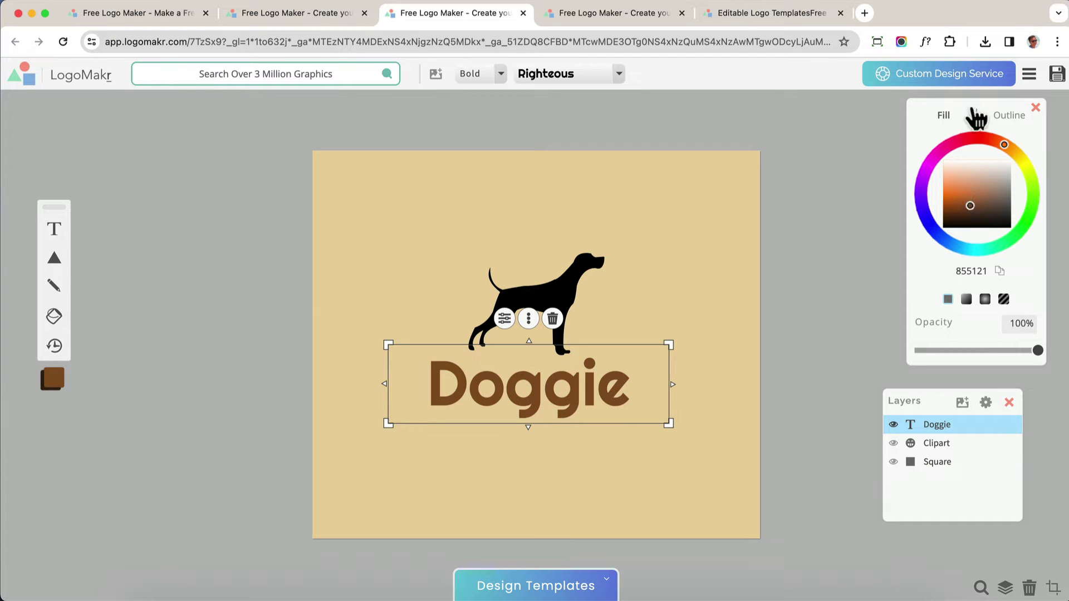
left_click_drag(975, 116, 737, 154)
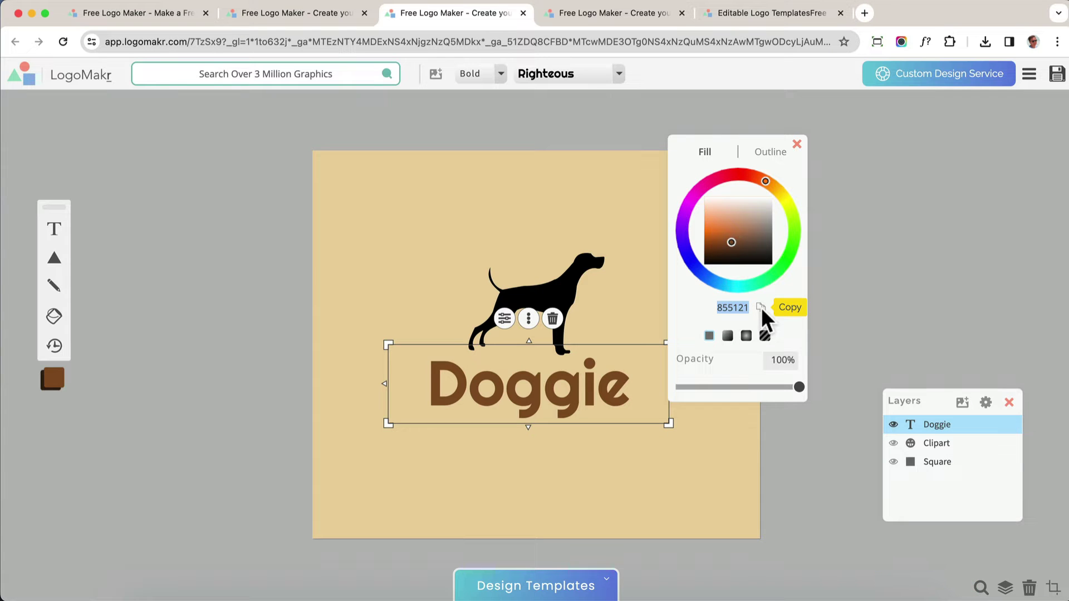
left_click(572, 281)
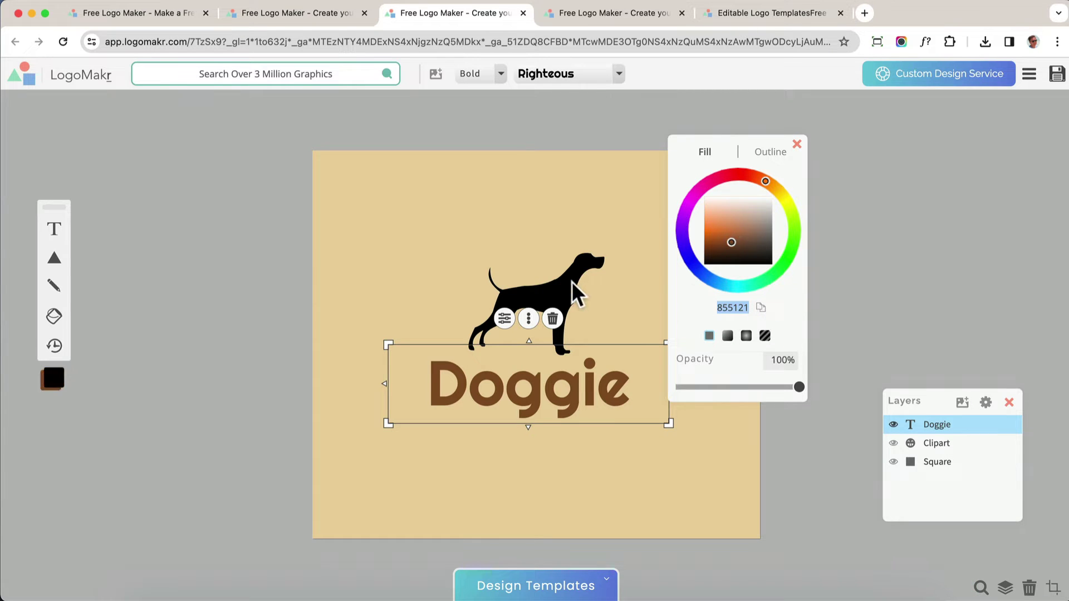
right_click(740, 305)
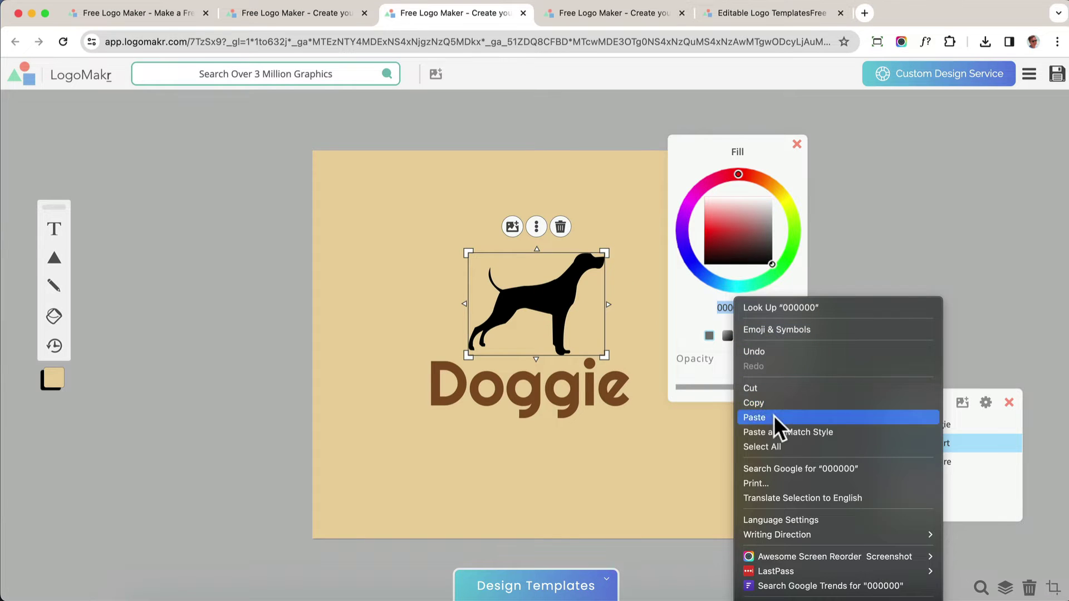
left_click(773, 415)
left_click_drag(724, 146, 945, 149)
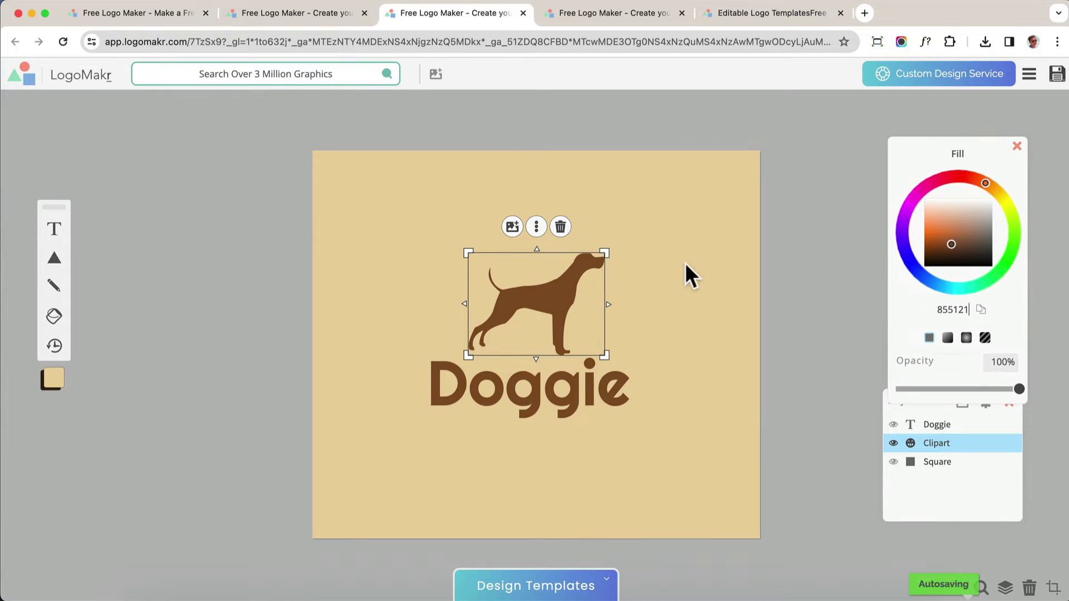
left_click(812, 297)
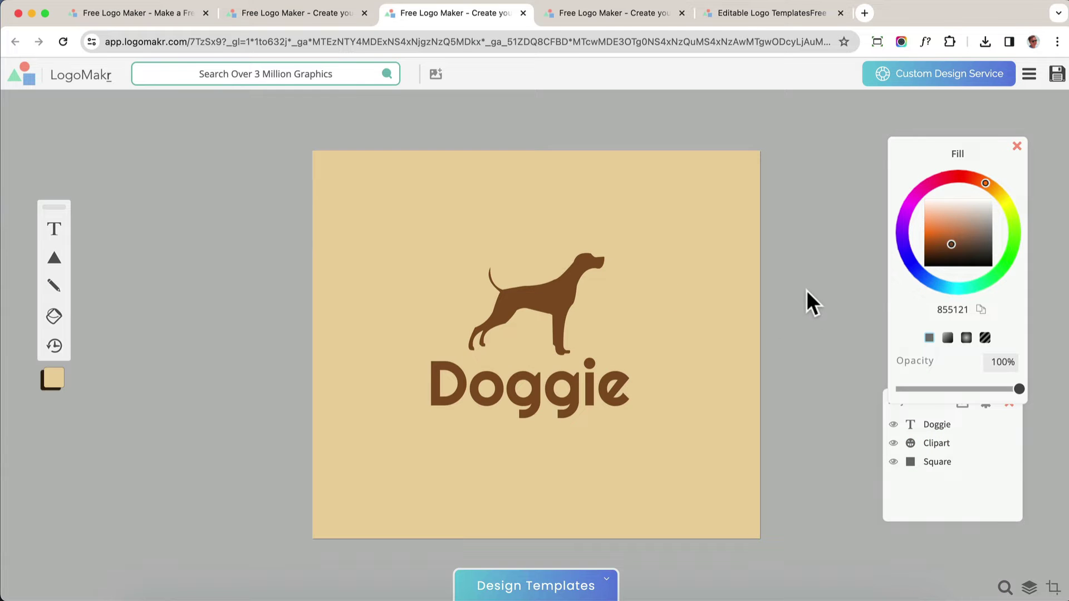
Open the SALTRY SUN template and scale up all its layers together
left_click(307, 13)
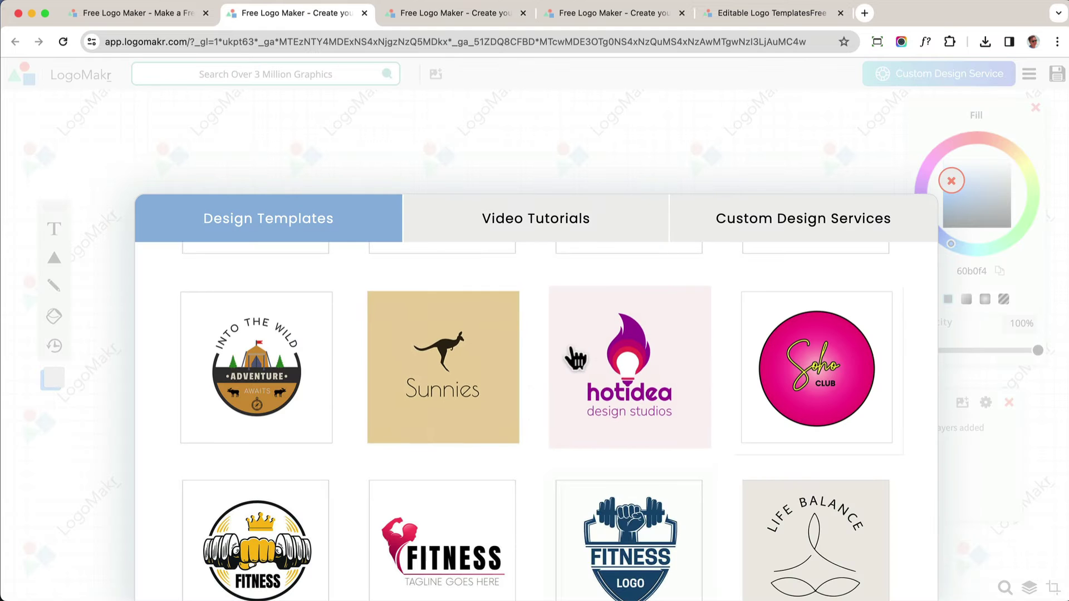
scroll(615, 479, "down", 3)
scroll(617, 495, "down", 1)
left_click(658, 448)
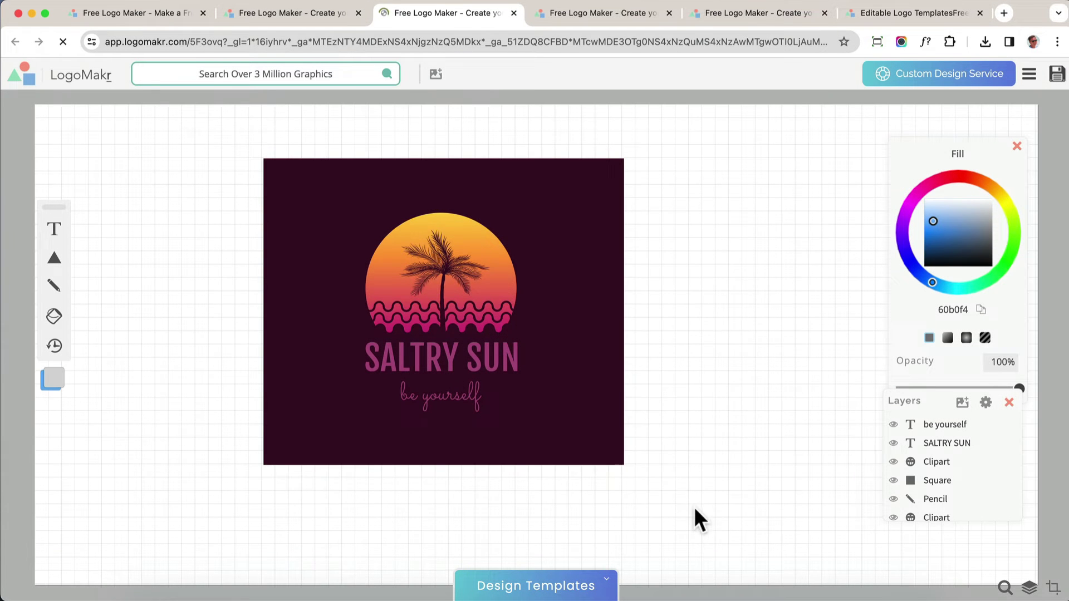
left_click_drag(694, 509, 249, 158)
left_click_drag(623, 464, 692, 496)
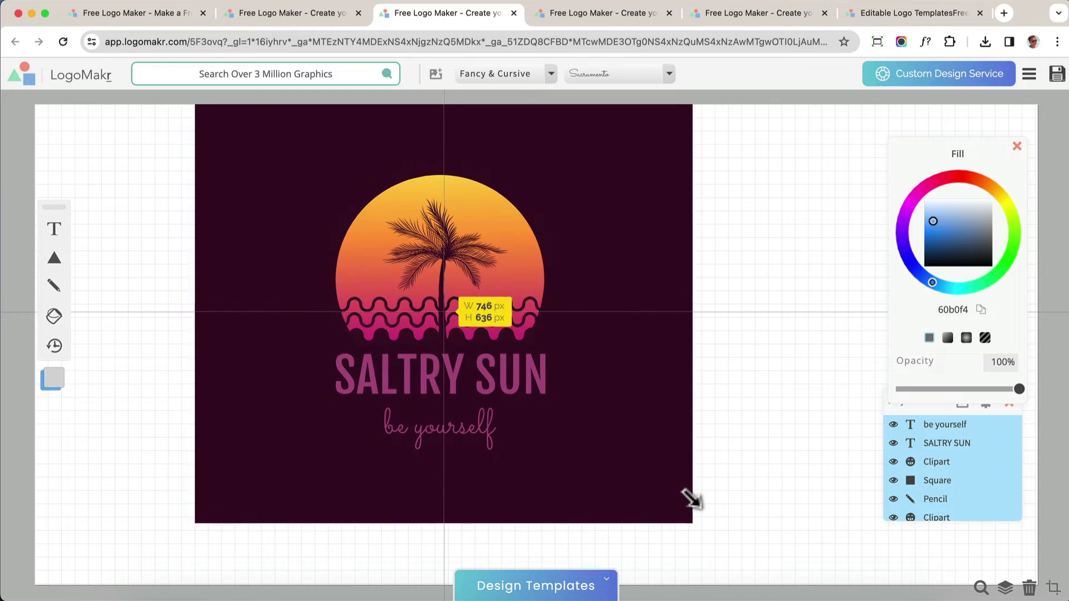
Shift the design right and down, undoing trial sun moves so it stays above the title
left_click_drag(662, 366, 711, 401)
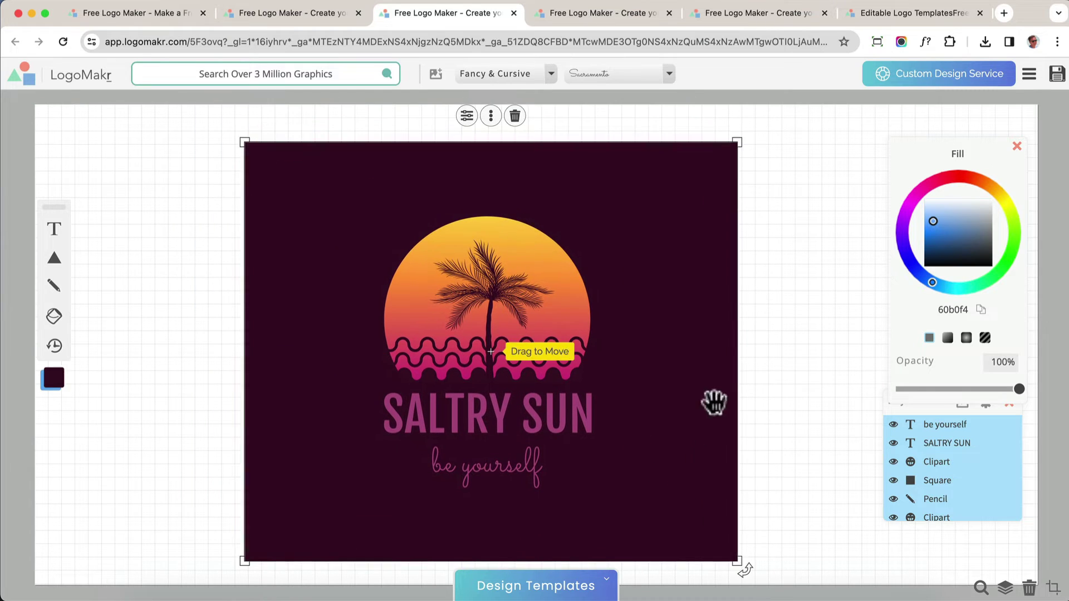
left_click(540, 272)
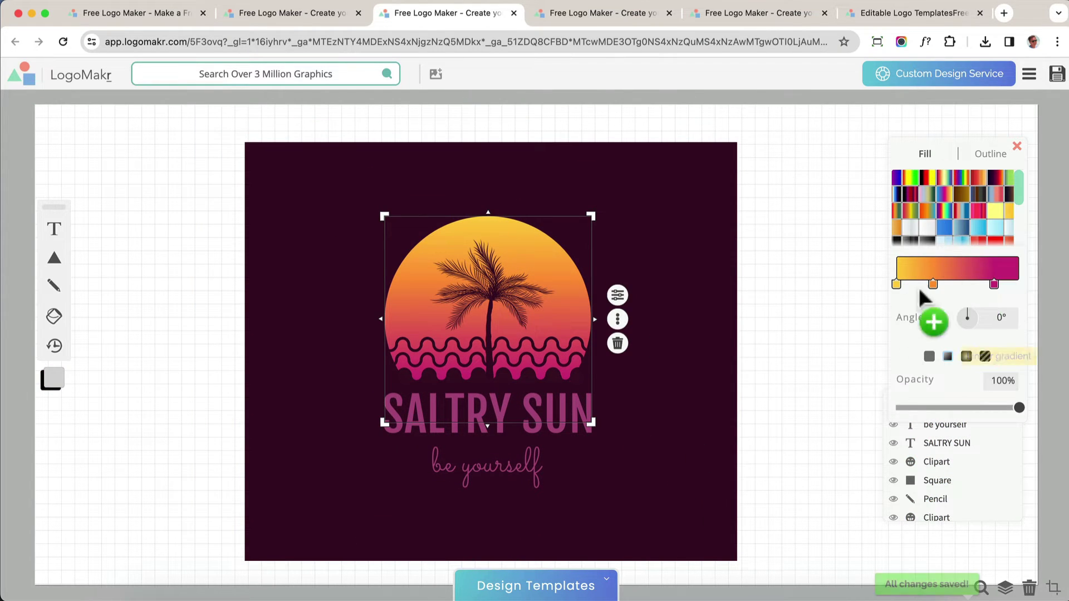
left_click_drag(593, 302, 724, 283)
key("super+z")
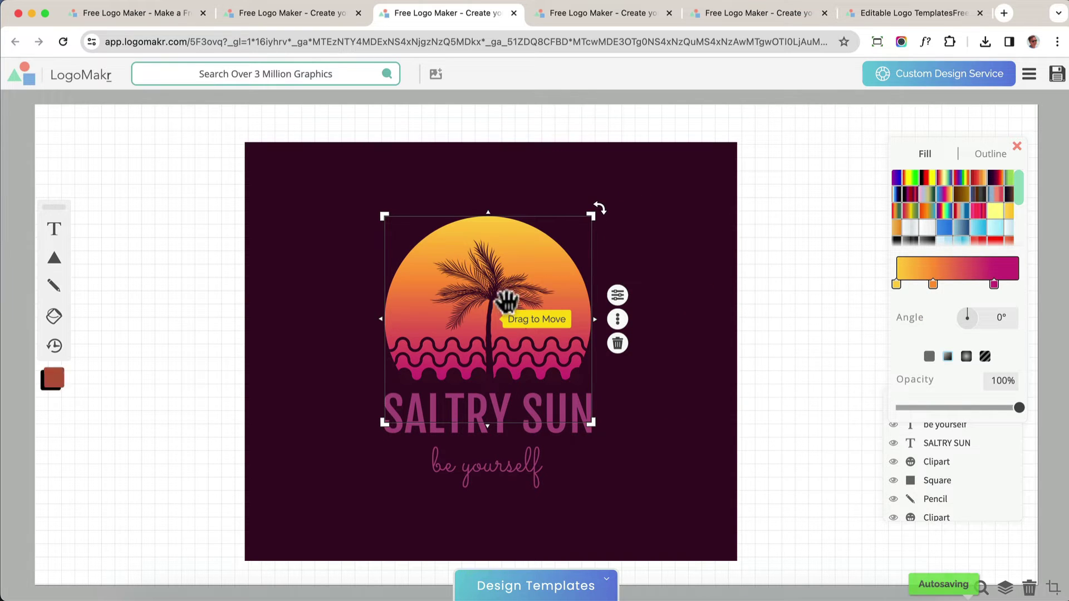
left_click_drag(557, 289, 626, 296)
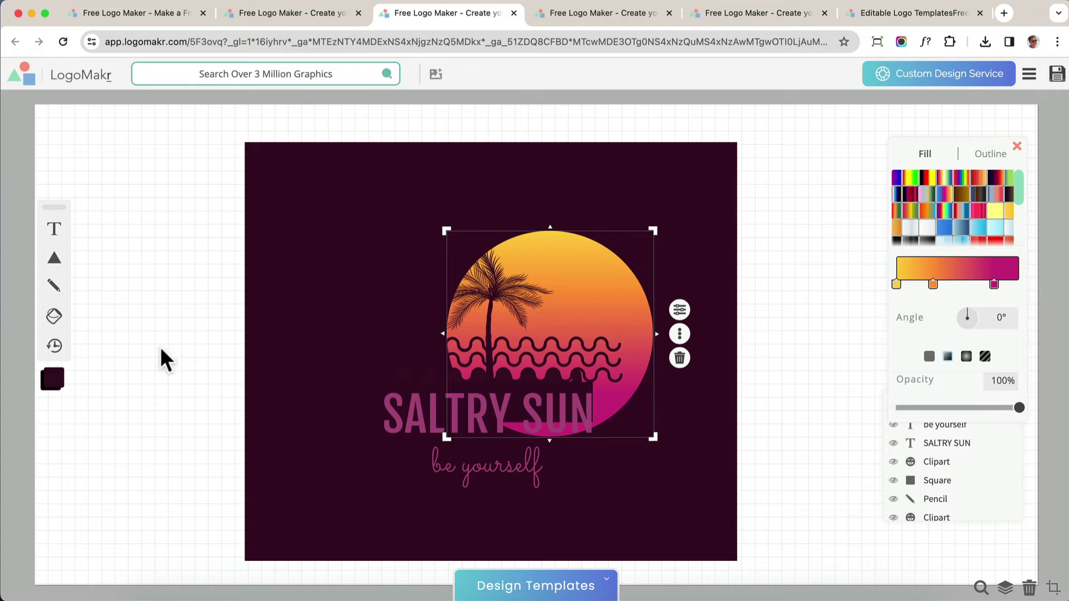
mouse_move(54, 349)
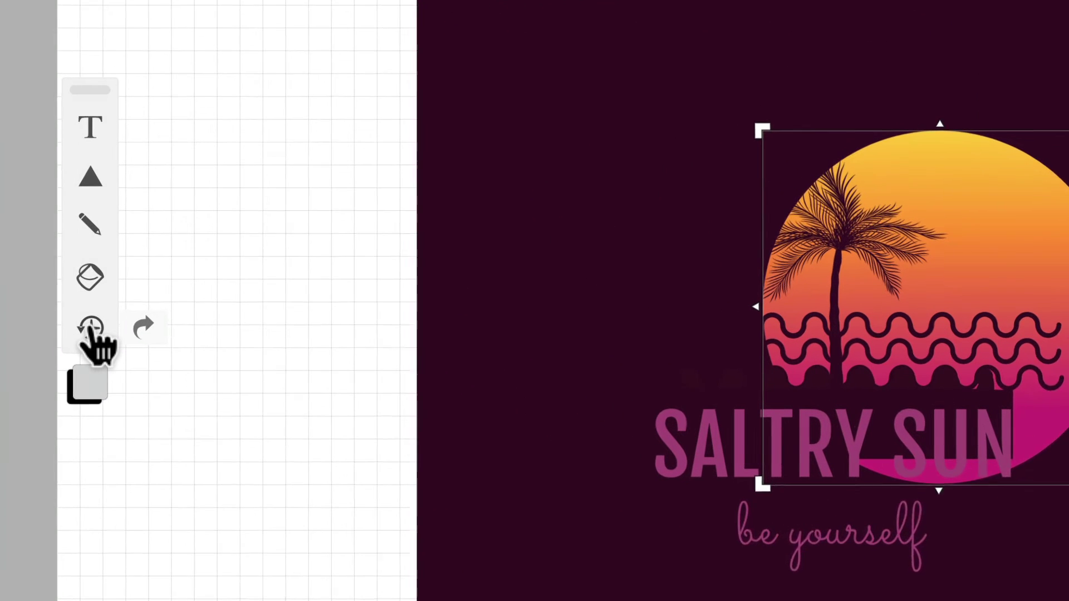
left_click(91, 329)
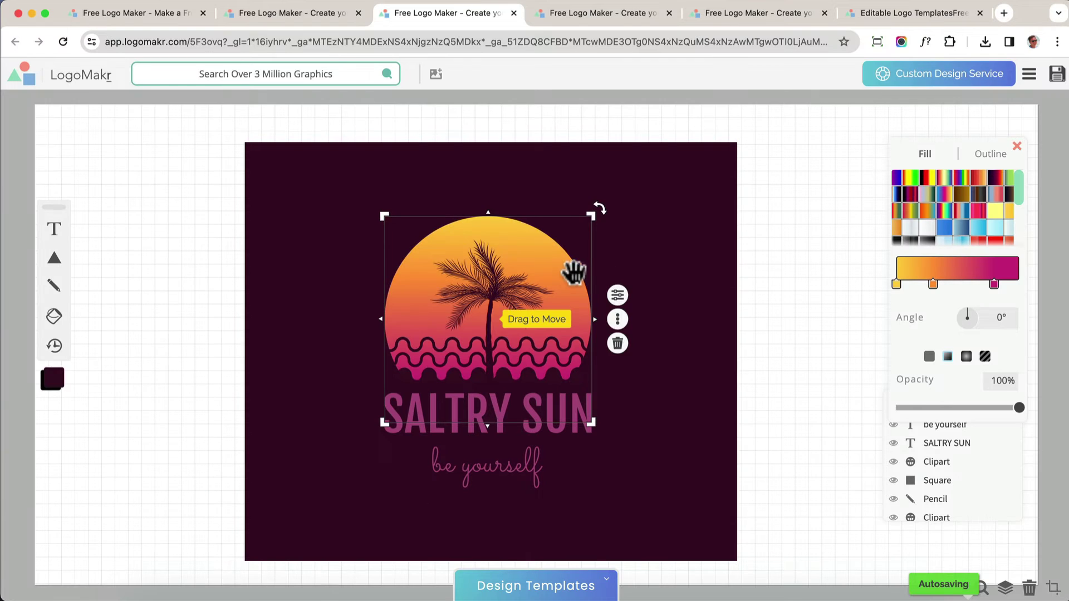
left_click_drag(988, 192, 977, 226)
left_click_drag(567, 288, 560, 289)
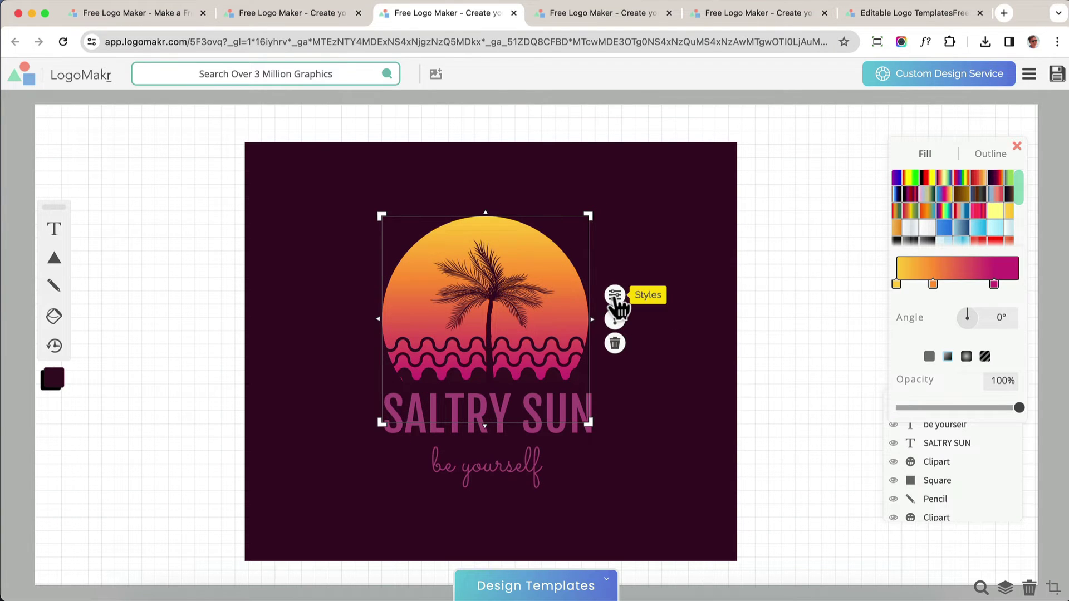
Remove the sun graphic's black outline by setting Line Width to 0px
left_click(615, 296)
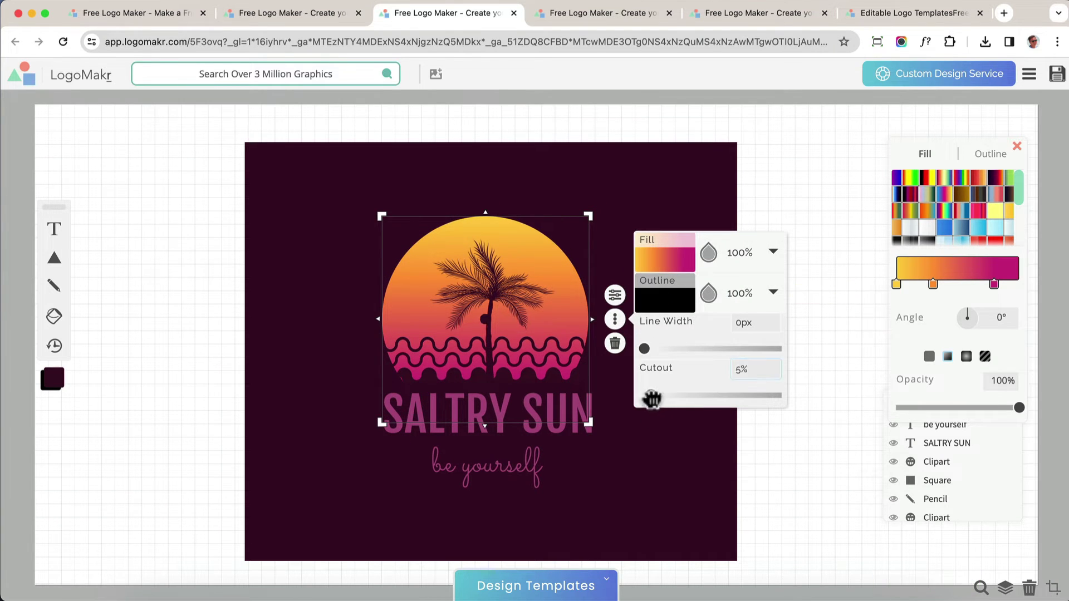
mouse_move(652, 398)
left_mouse_down()
mouse_move(753, 404)
mouse_move(653, 397)
left_mouse_up()
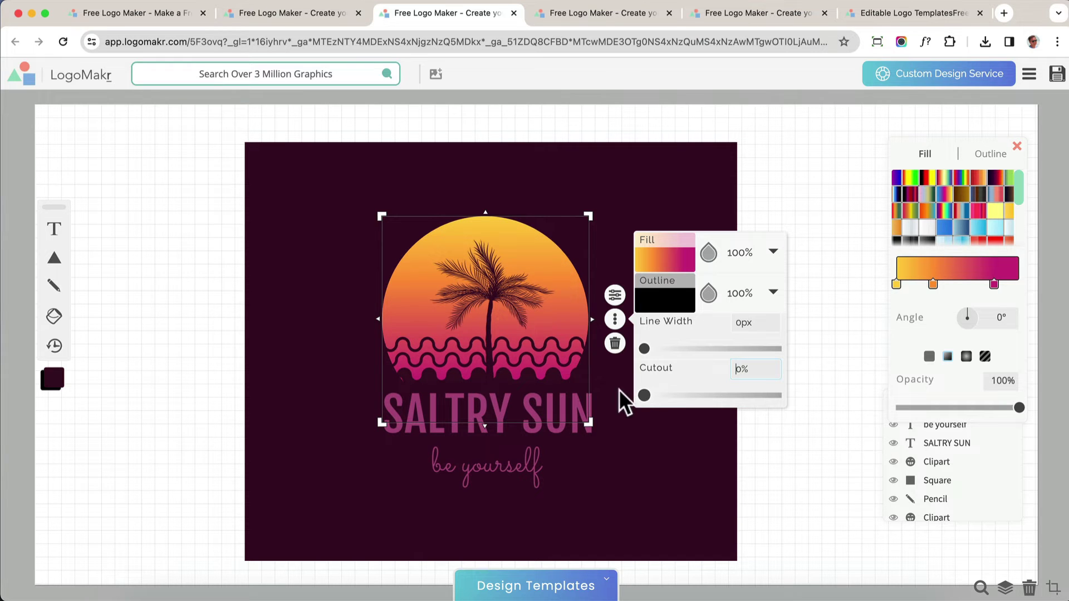
mouse_move(54, 259)
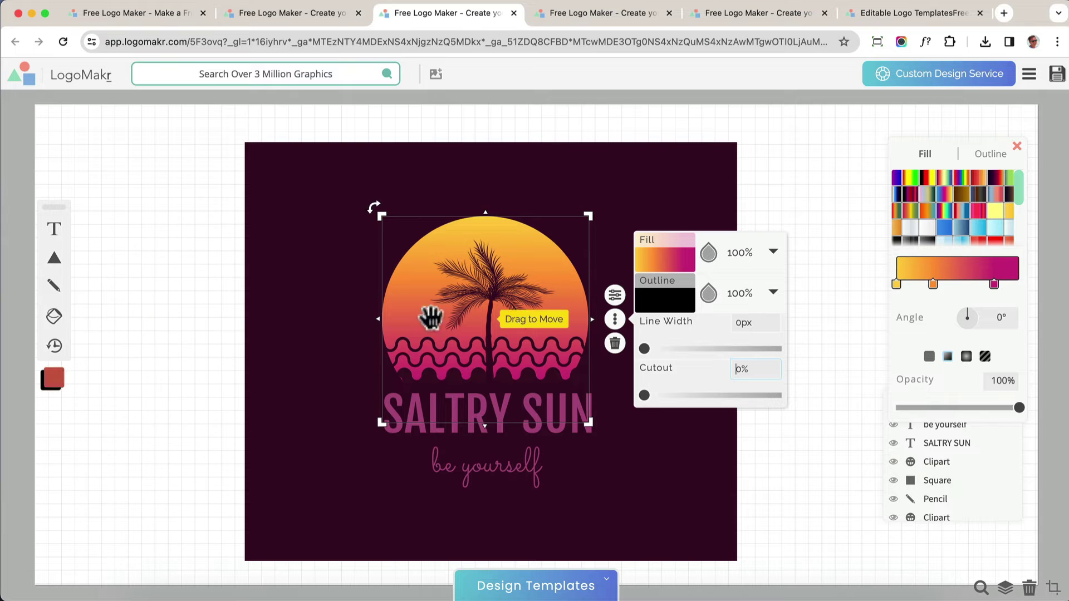
left_click(646, 349)
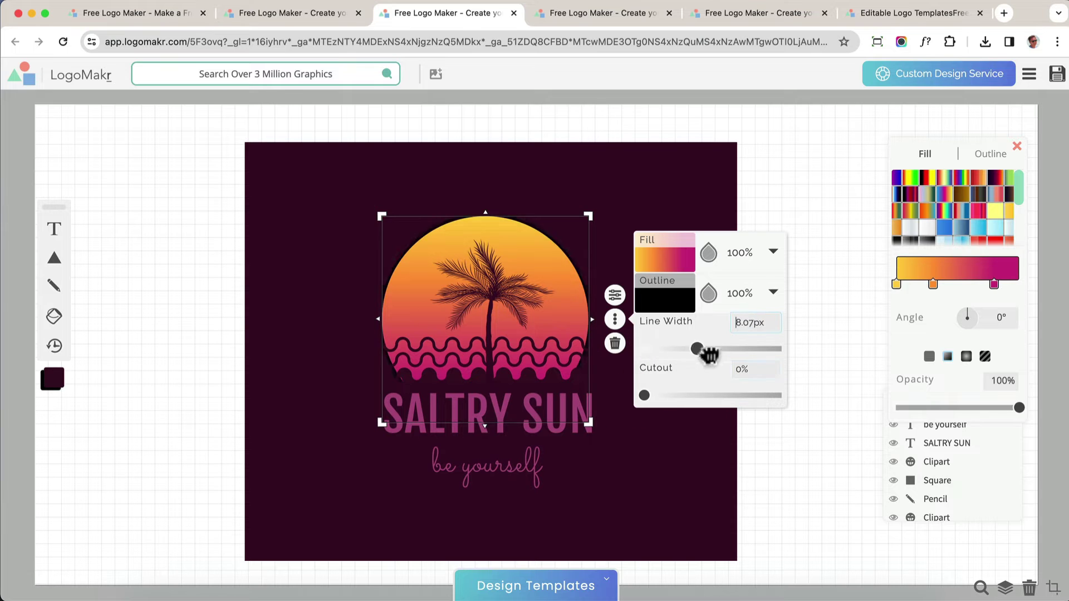
Fill the sun graphic with the blue-pink-yellow linear gradient preset
left_click(684, 255)
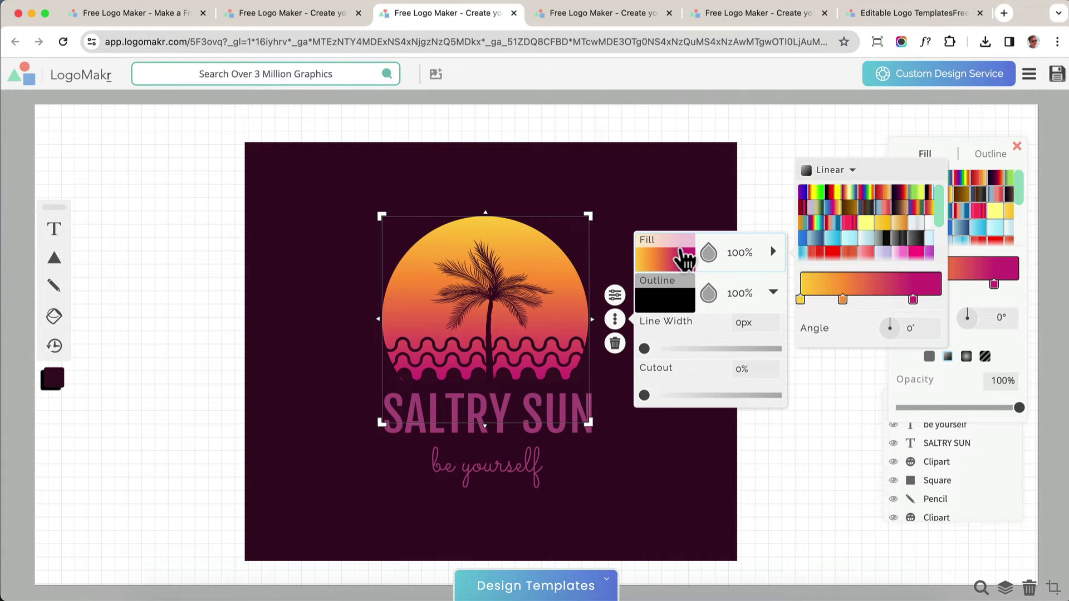
left_click(832, 223)
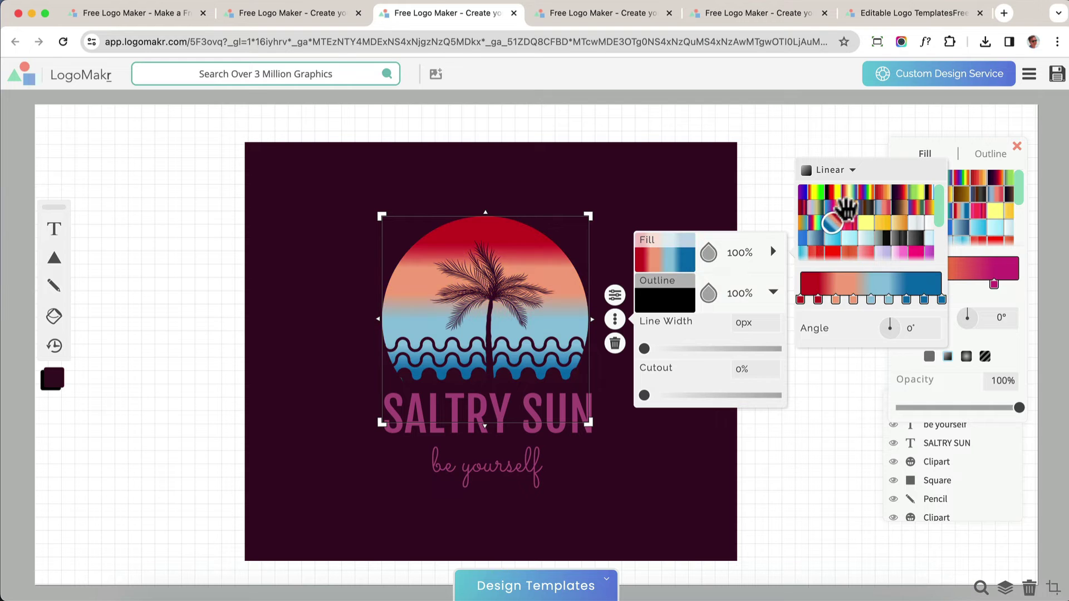
left_click(866, 207)
left_click(830, 205)
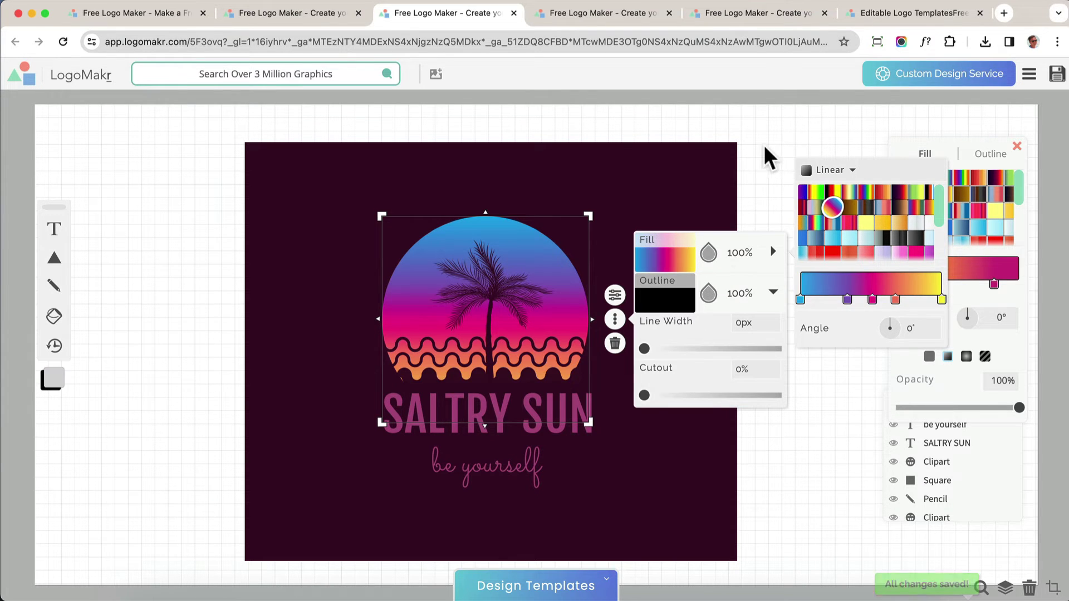
left_click(731, 166)
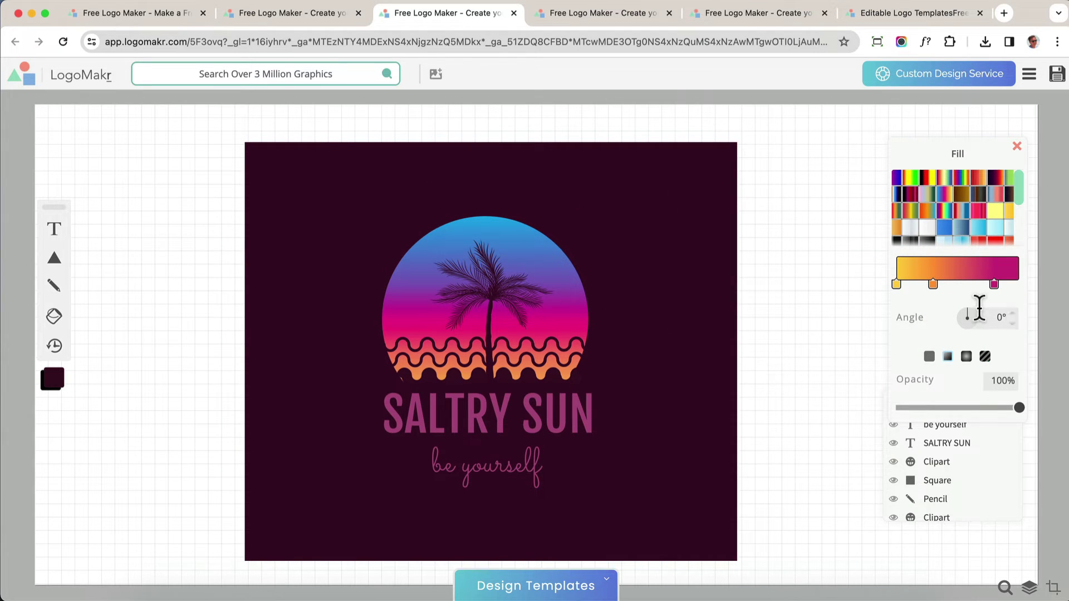
Set the sun gradient's angle to 1°
mouse_move(979, 307)
left_mouse_down()
mouse_move(969, 308)
mouse_move(988, 319)
mouse_move(966, 301)
left_mouse_up()
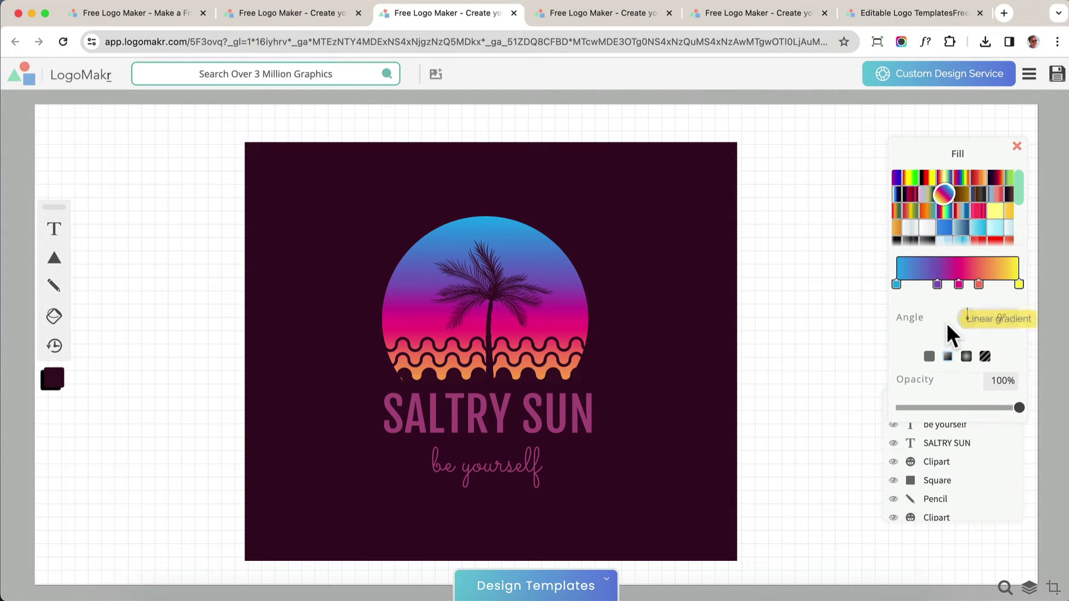
left_click_drag(968, 307, 972, 307)
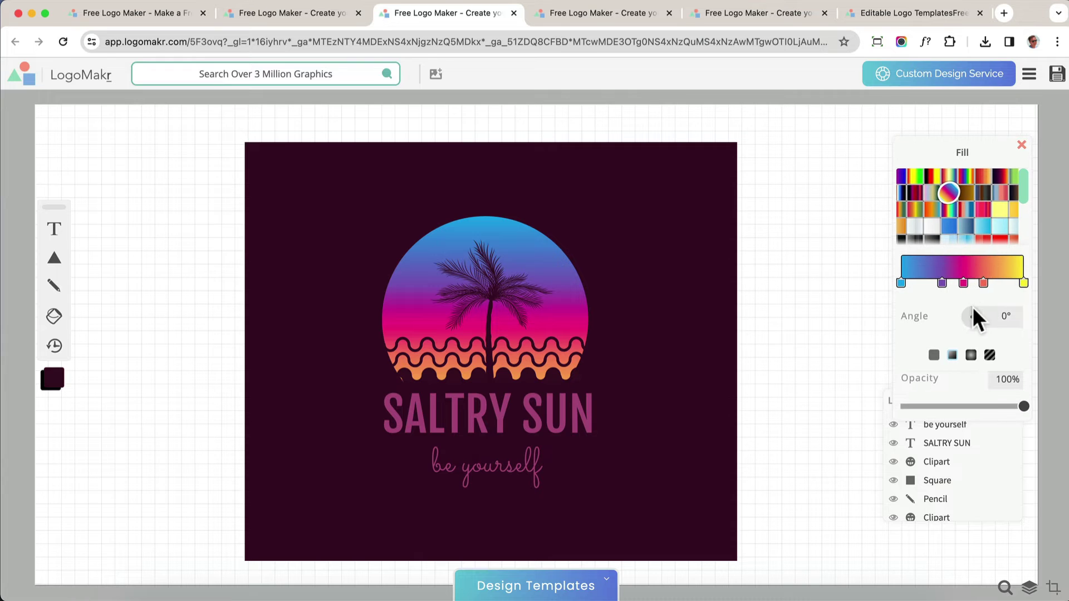
left_click(955, 210)
left_click(957, 195)
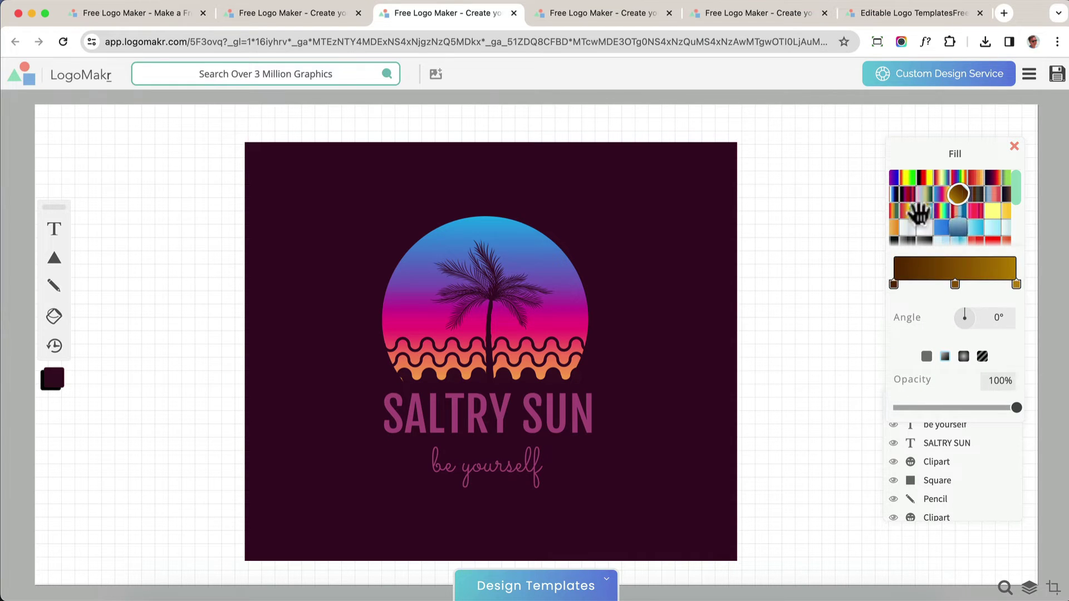
left_click(563, 286)
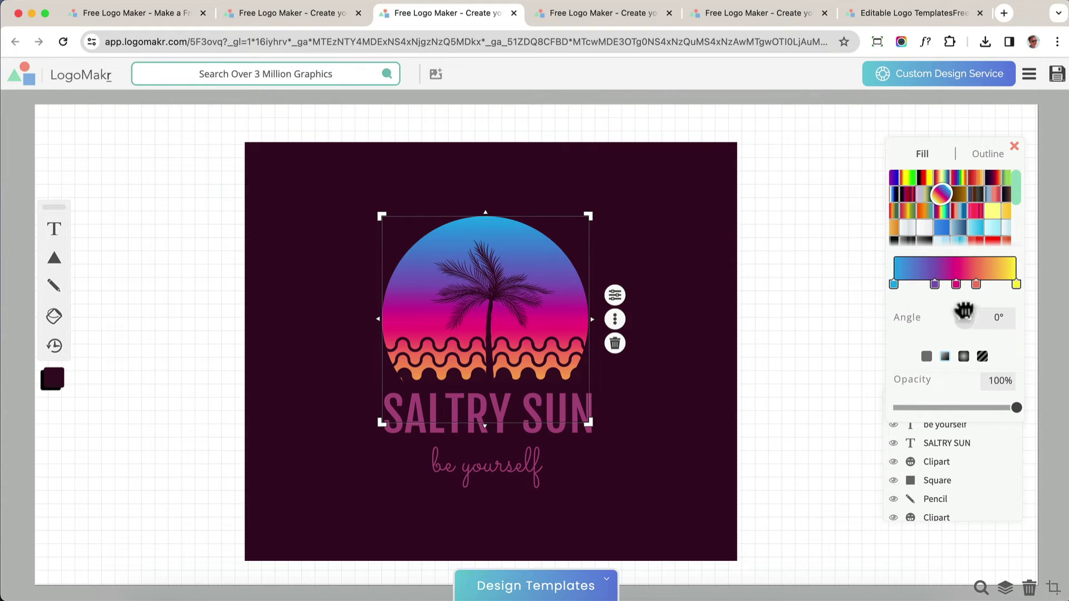
mouse_move(964, 312)
left_mouse_down()
mouse_move(976, 317)
mouse_move(957, 310)
mouse_move(967, 309)
left_mouse_up()
left_click(625, 422)
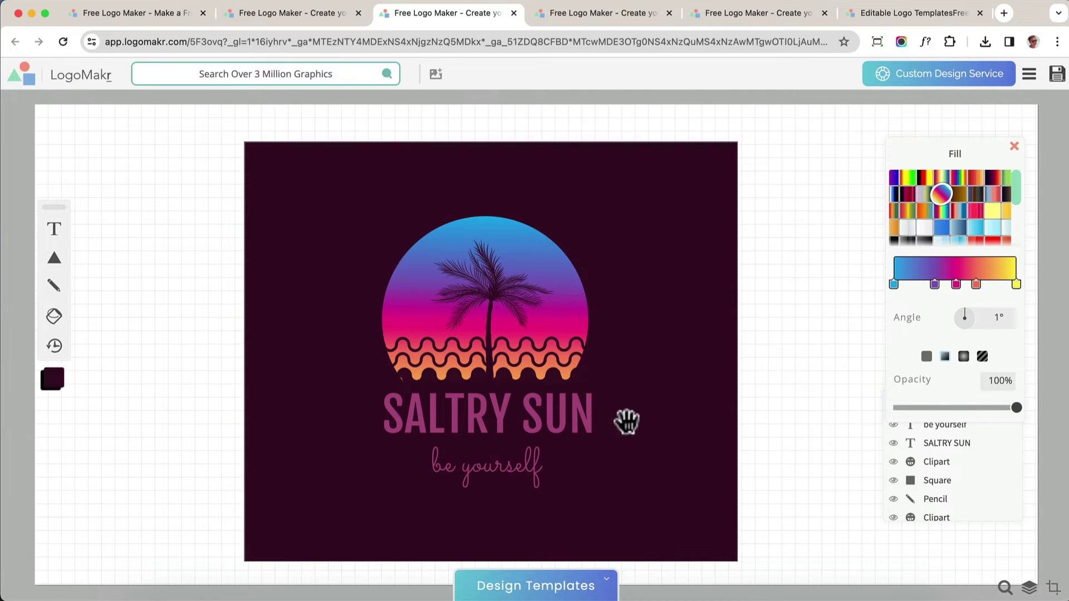
Replace the SALTRY SUN title with a person's name and fill it white ffffff
double_click(546, 424)
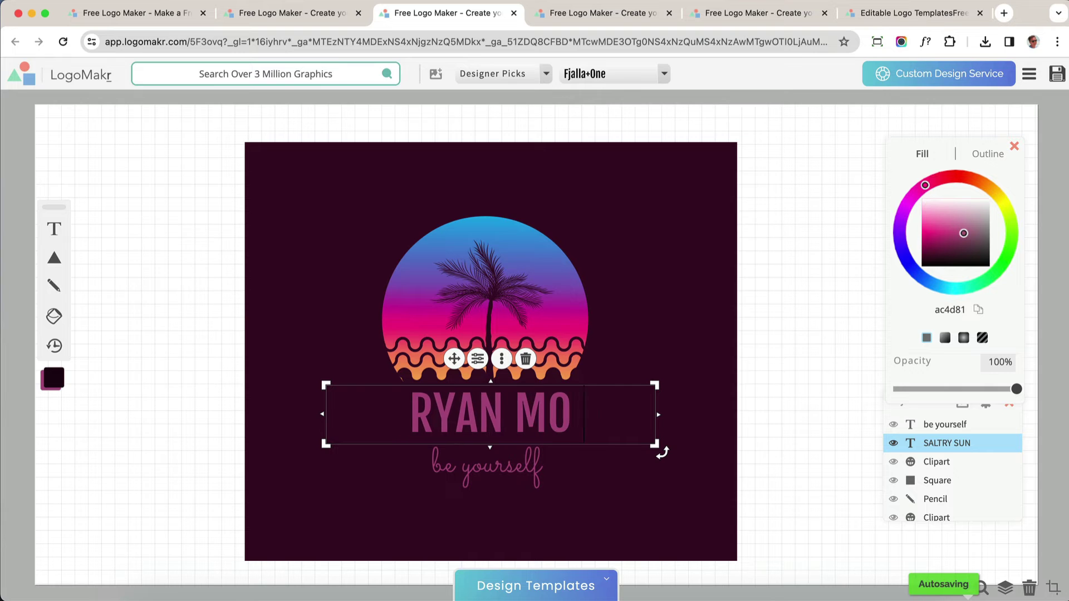
left_click_drag(964, 234, 973, 178)
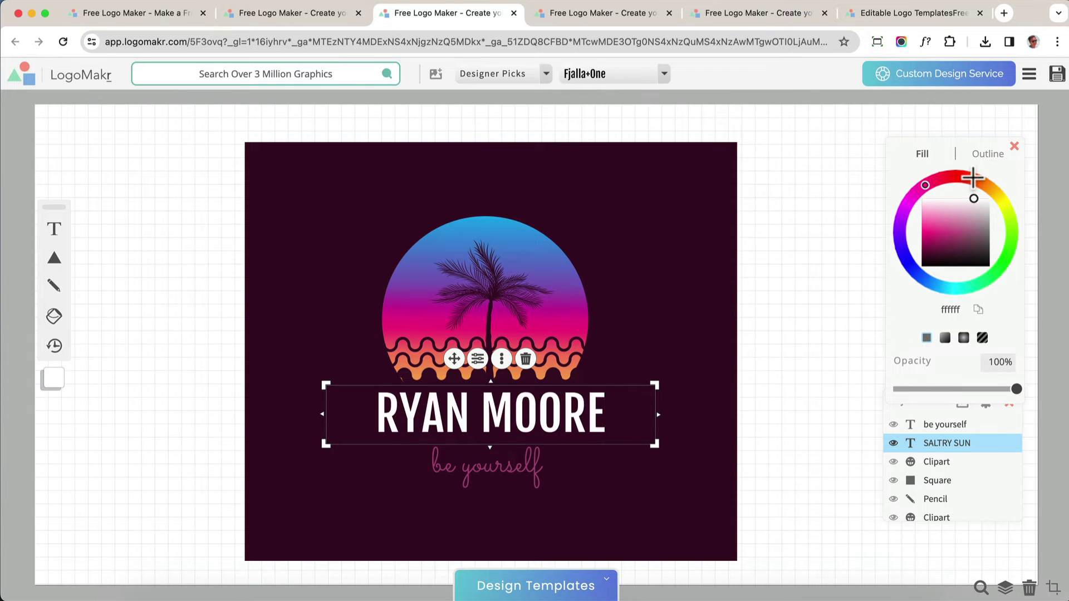
left_click(785, 320)
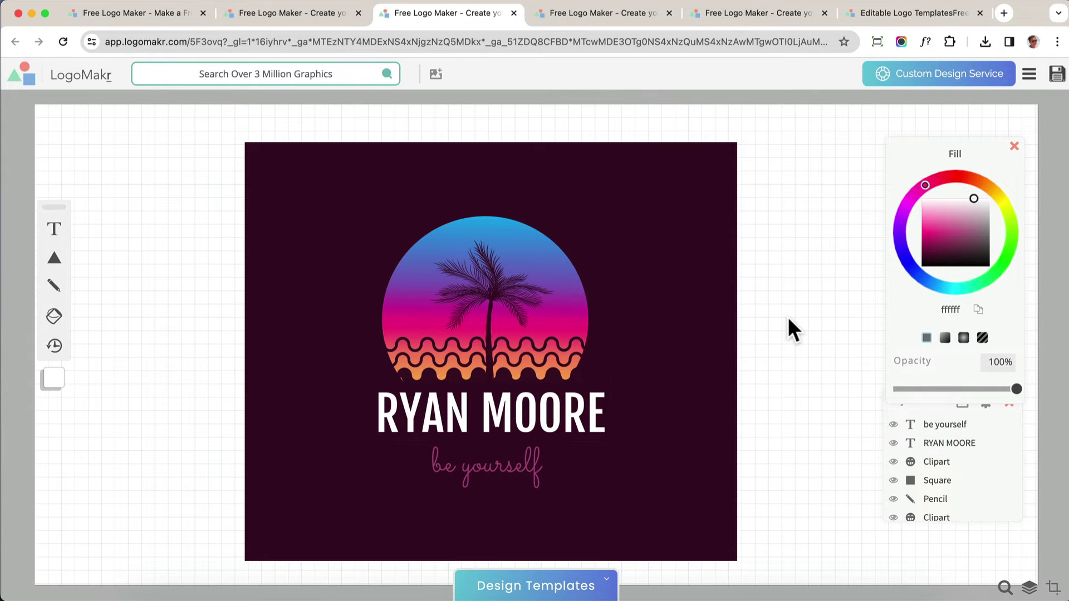
Make the tagline white and change 'be yourself' to 'your tagline'
left_click(484, 473)
mouse_move(964, 233)
left_mouse_down()
mouse_move(947, 219)
mouse_move(958, 198)
left_mouse_up()
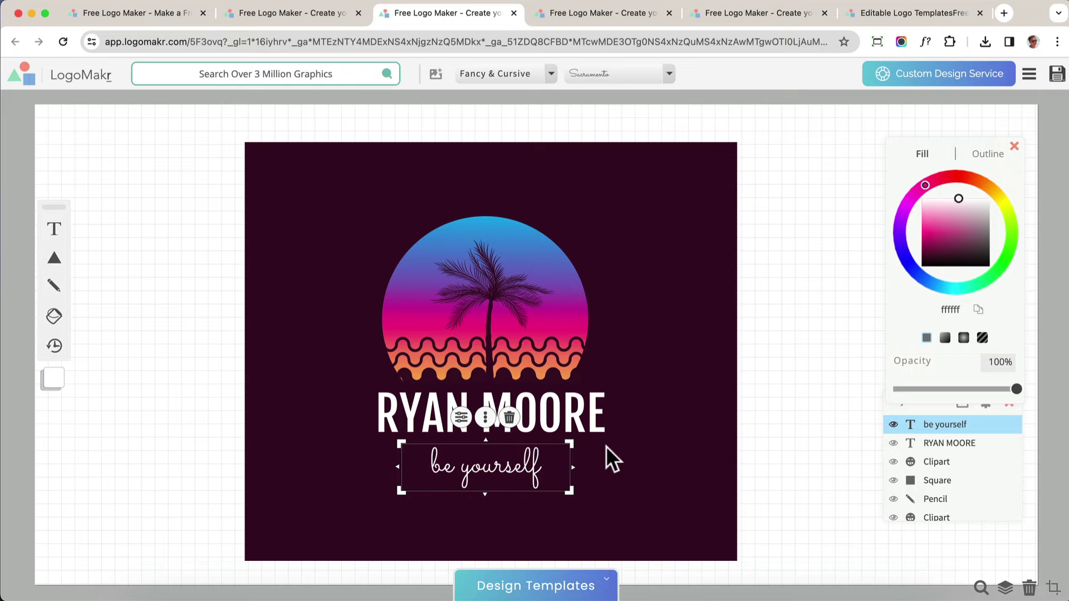
double_click(518, 465)
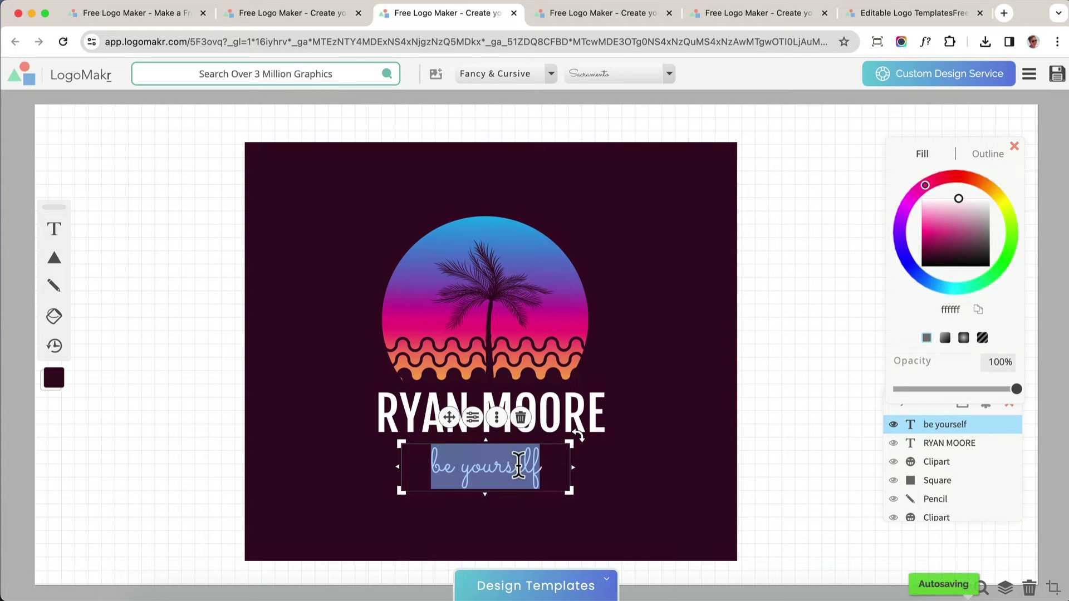
type("your tagline")
left_click(803, 413)
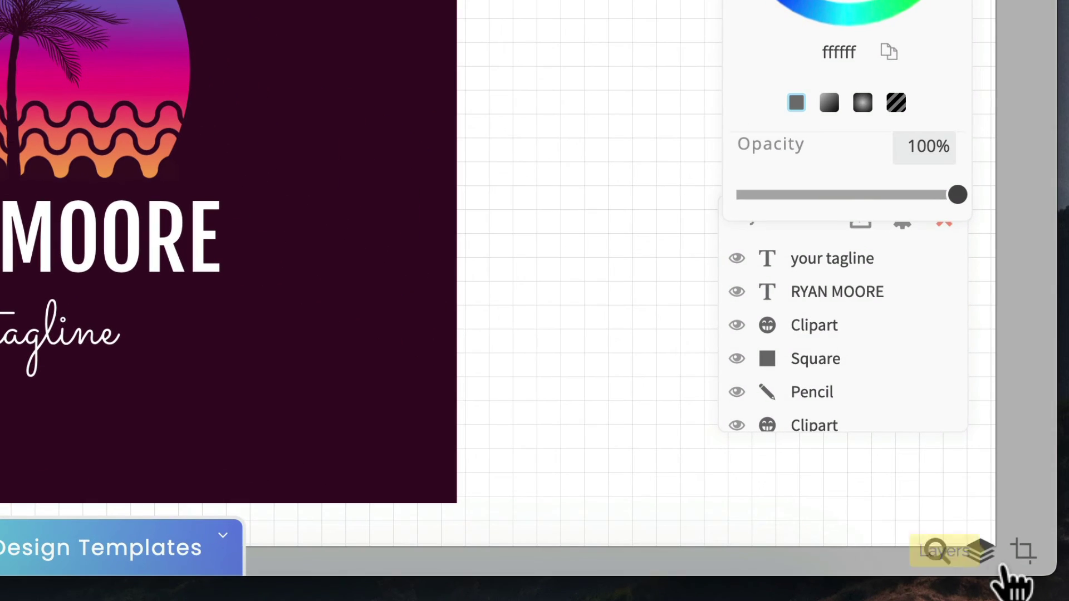
Crop the artboard by pulling its bottom-right and top-left edges slightly inward
left_click(1023, 552)
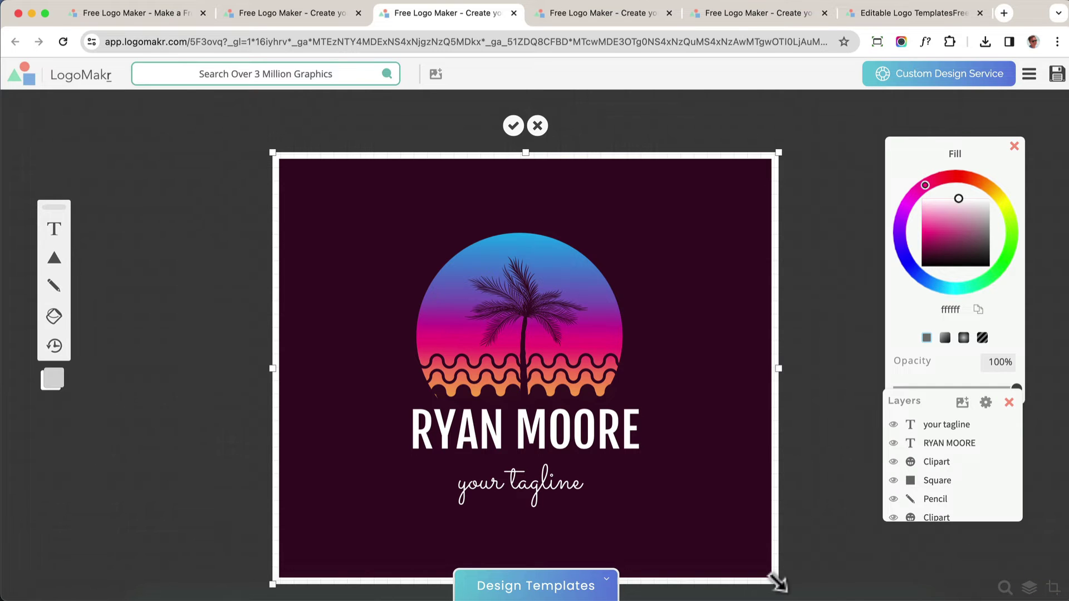
mouse_move(778, 583)
left_mouse_down()
mouse_move(781, 573)
mouse_move(772, 576)
left_mouse_up()
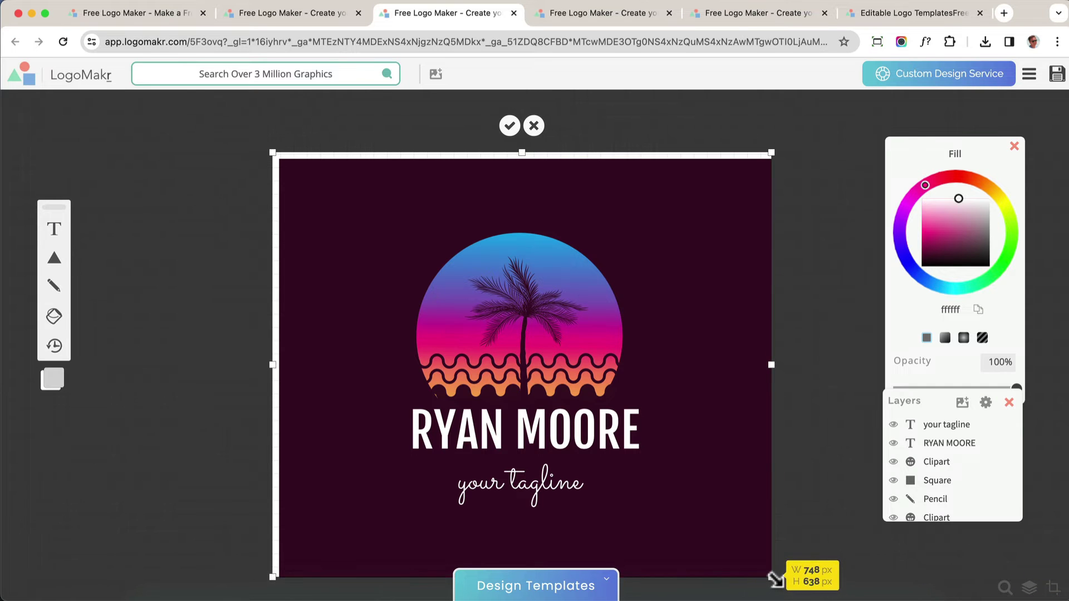
left_click_drag(270, 143, 278, 152)
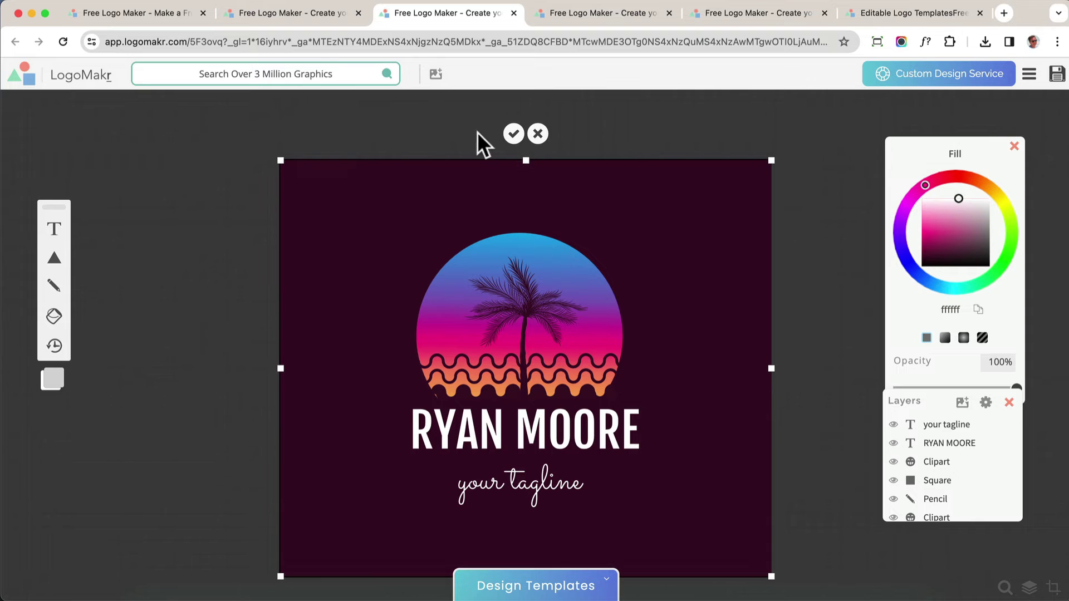
left_click(514, 134)
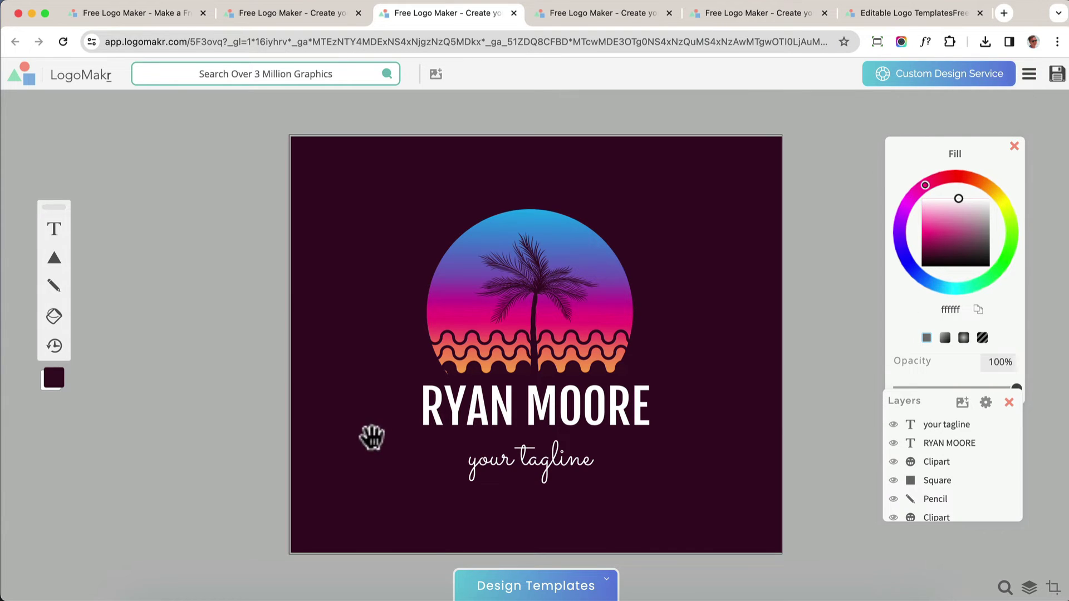
Zoom in on the logo and nudge the pencil stroke beneath the waves
left_click(1004, 589)
left_click_drag(975, 554, 993, 550)
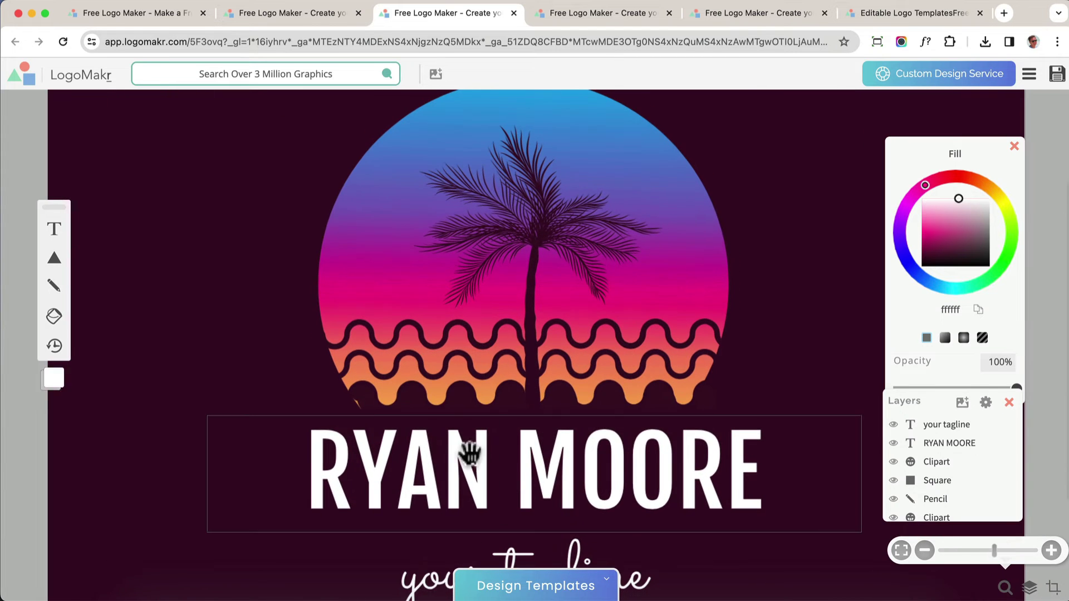
left_click(365, 394)
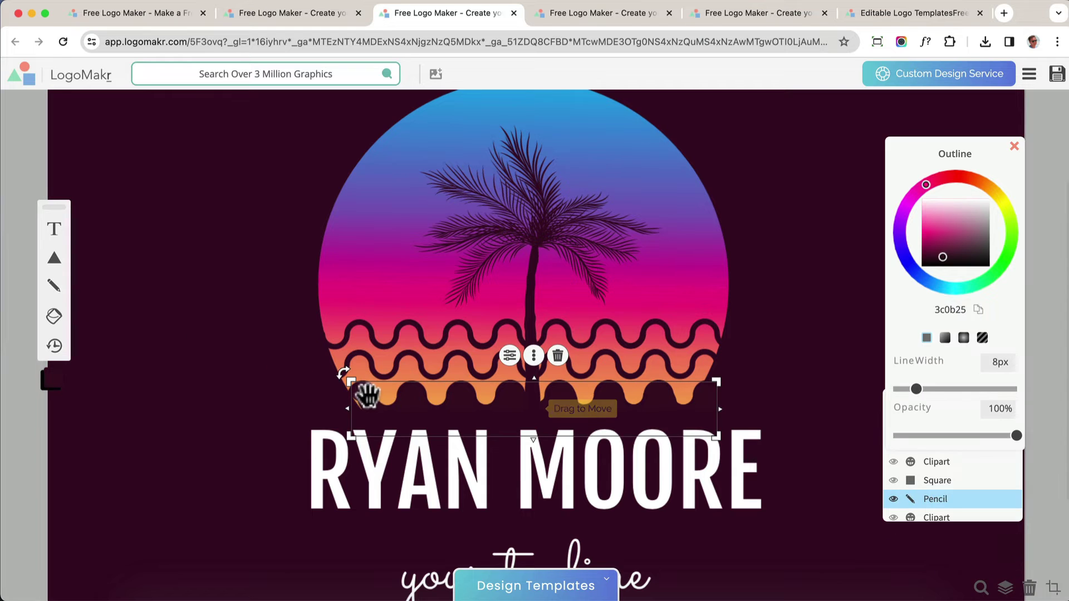
left_click_drag(368, 396, 372, 401)
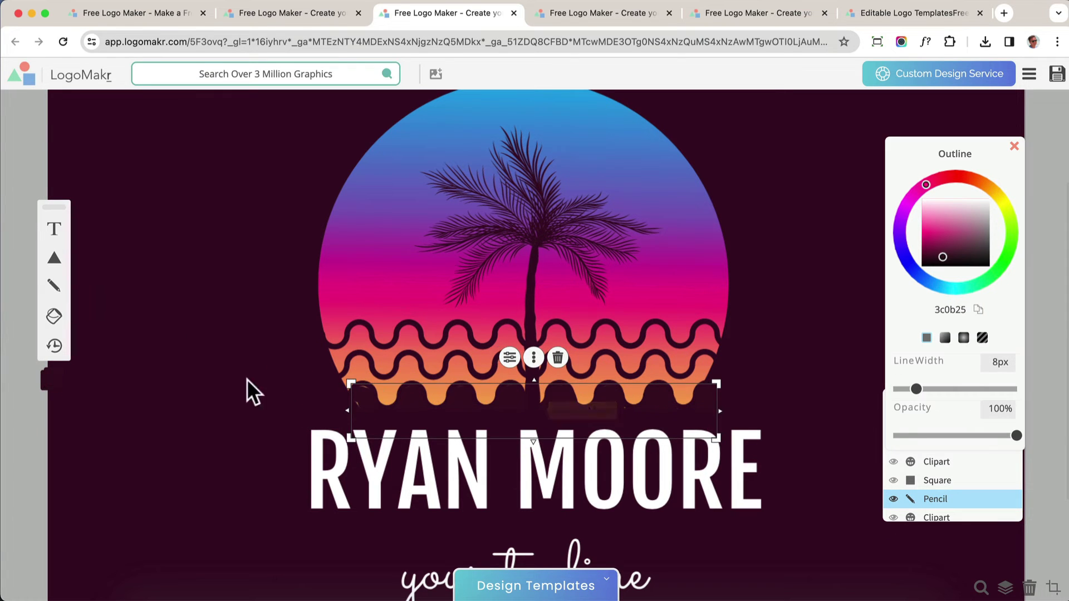
Draw two short dark maroon pencil strokes on the lower waves, then zoom back out
left_click(55, 288)
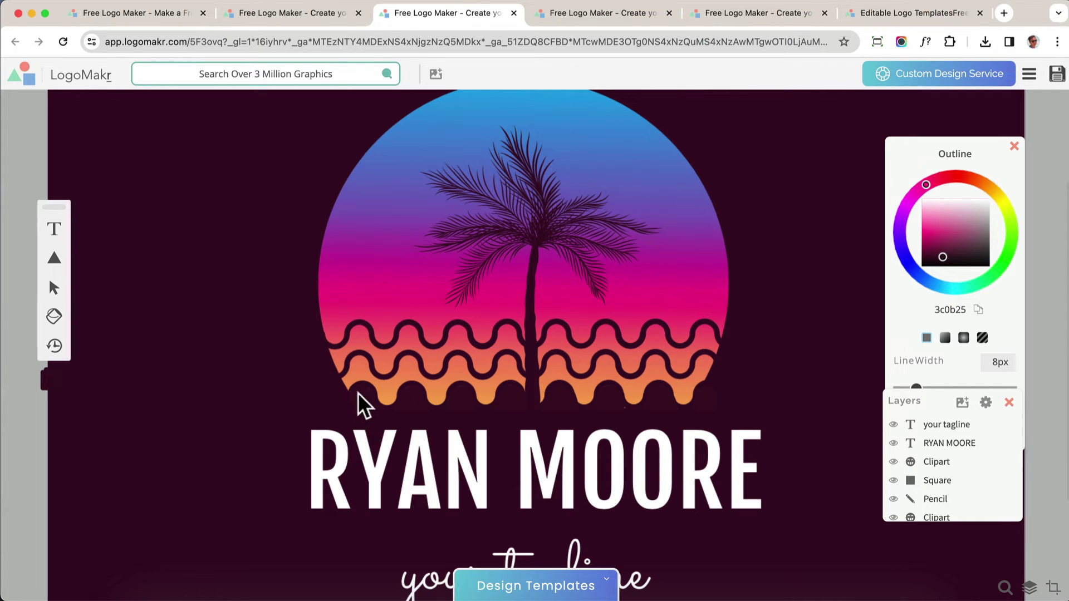
left_click_drag(367, 396, 362, 399)
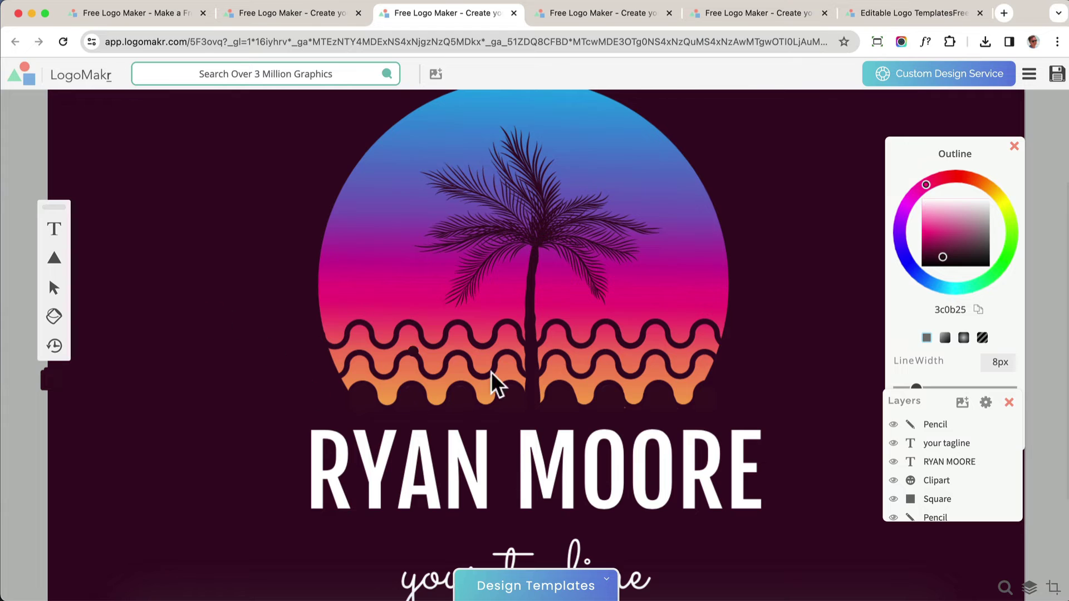
left_click(626, 410)
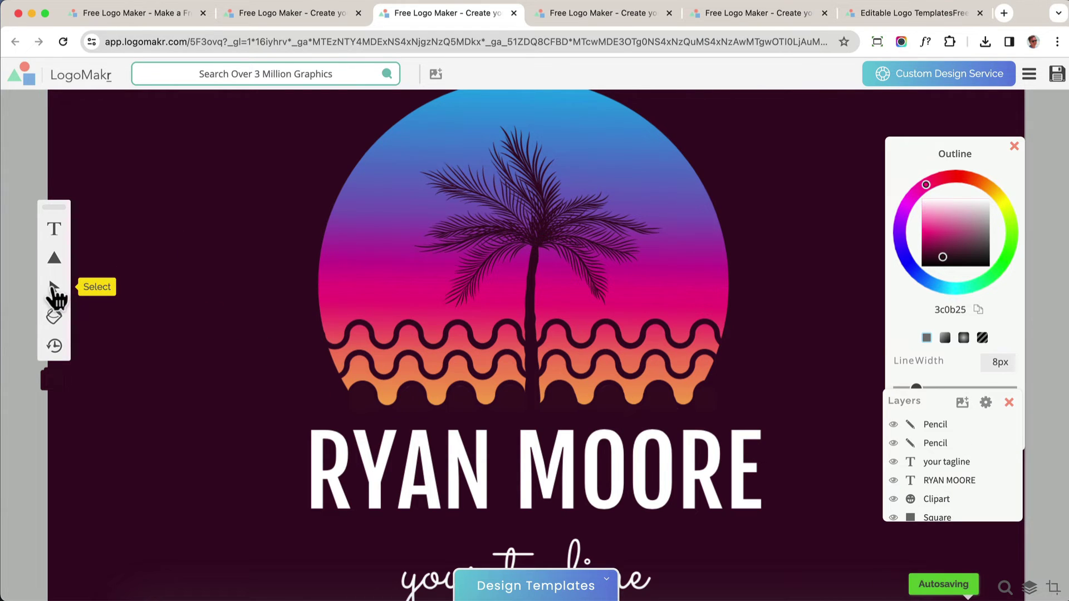
left_click(53, 289)
left_click(1005, 587)
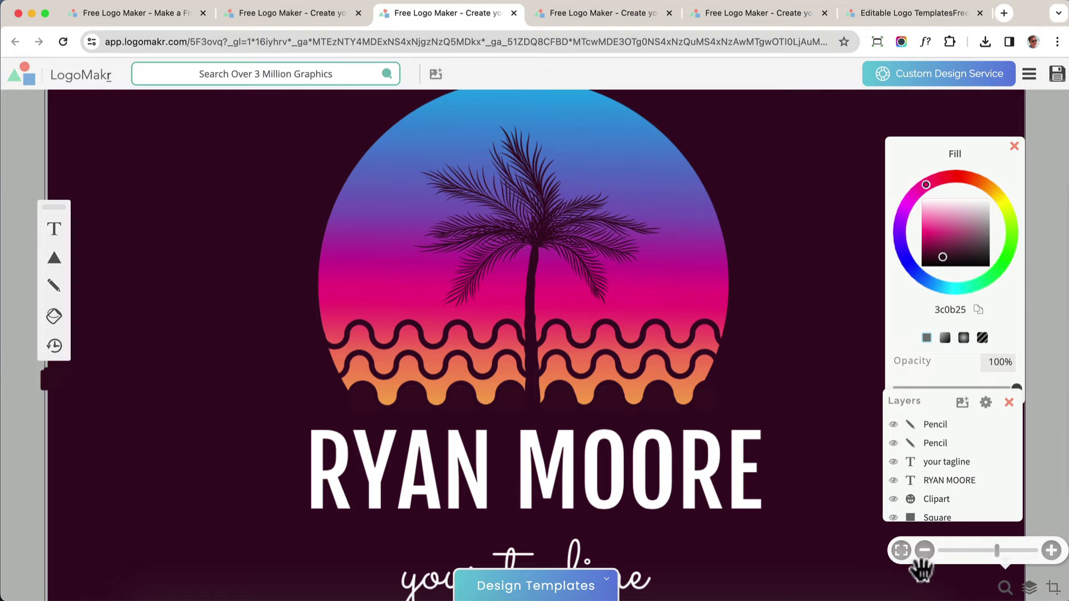
left_click(934, 556)
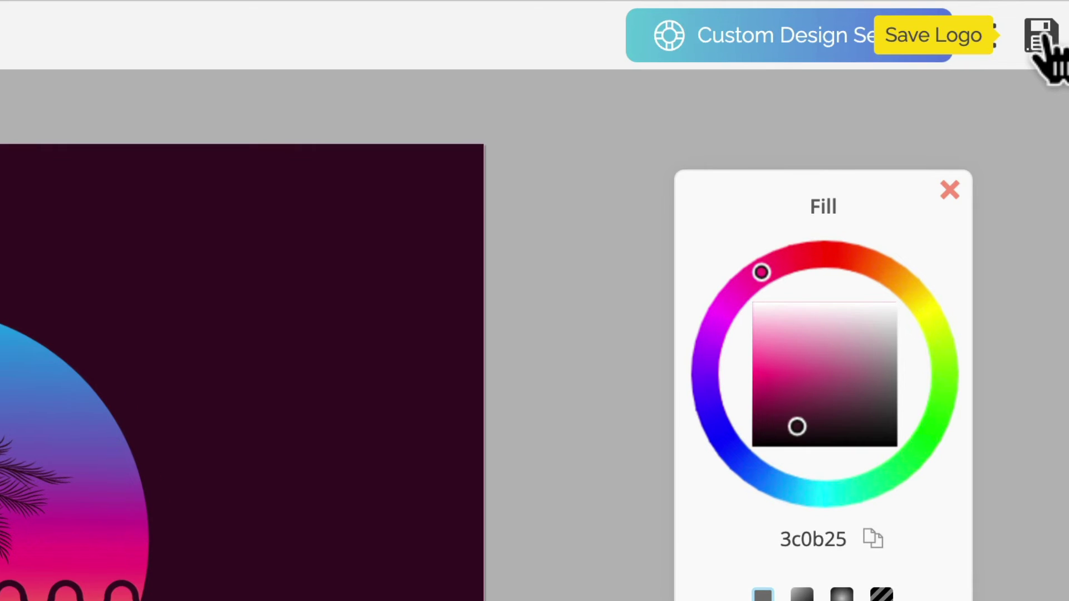
Review the high-resolution, vector PDF/SVG and full-license file lines, then open the paid download options
left_click(1040, 44)
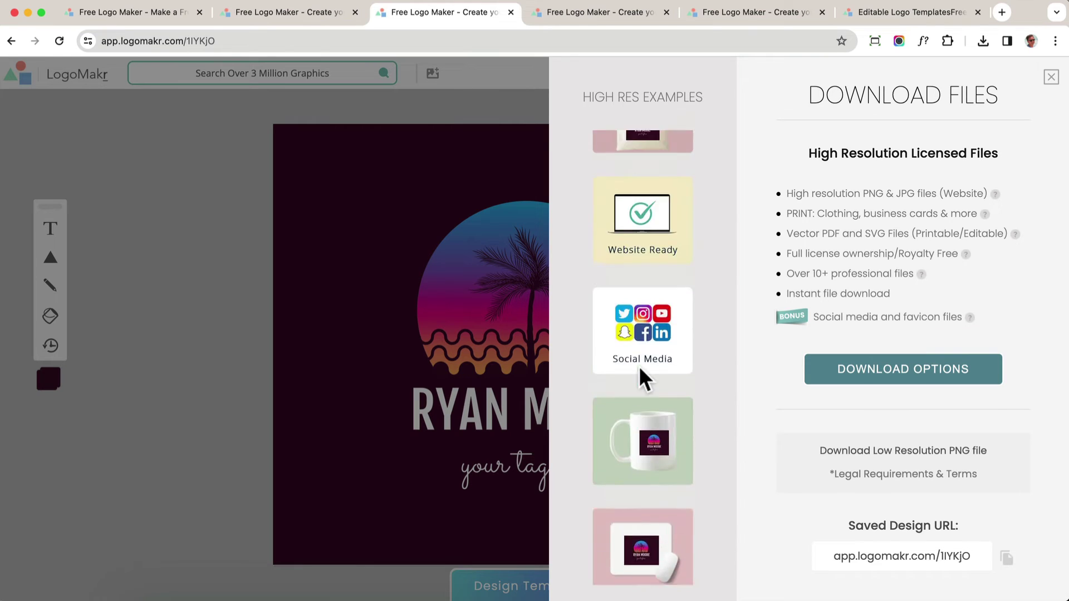
left_click_drag(895, 233, 822, 234)
left_click_drag(964, 234, 895, 234)
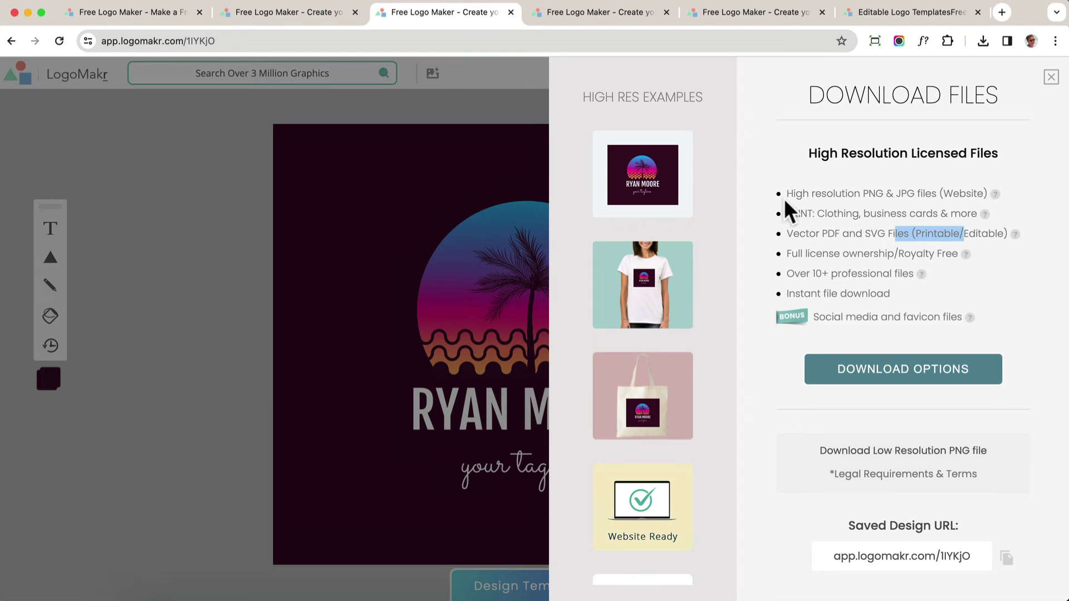
left_click_drag(796, 195, 925, 216)
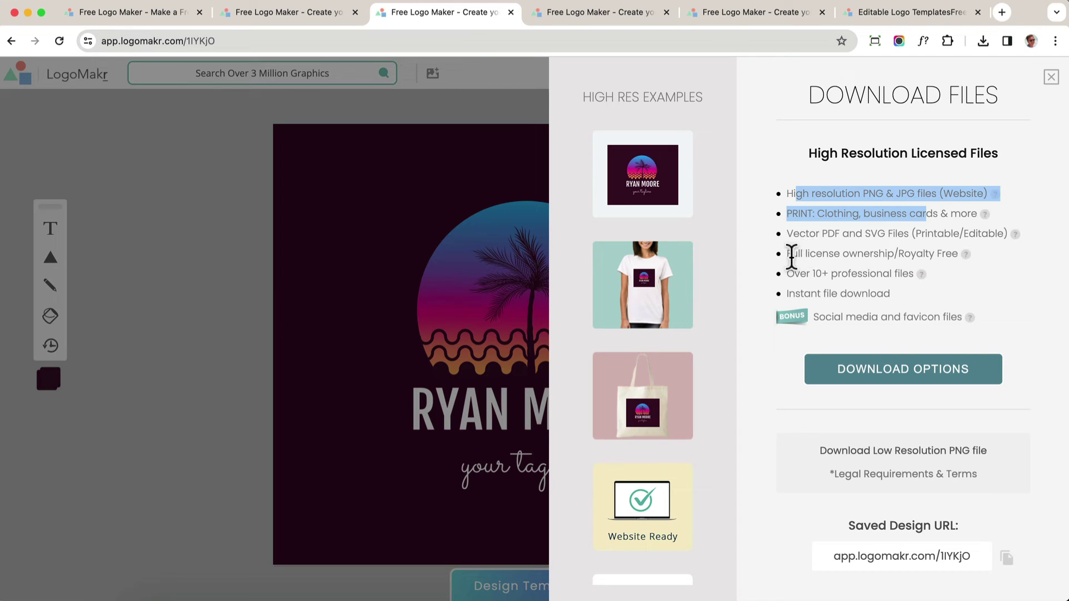
left_click_drag(791, 254, 950, 245)
left_click(884, 380)
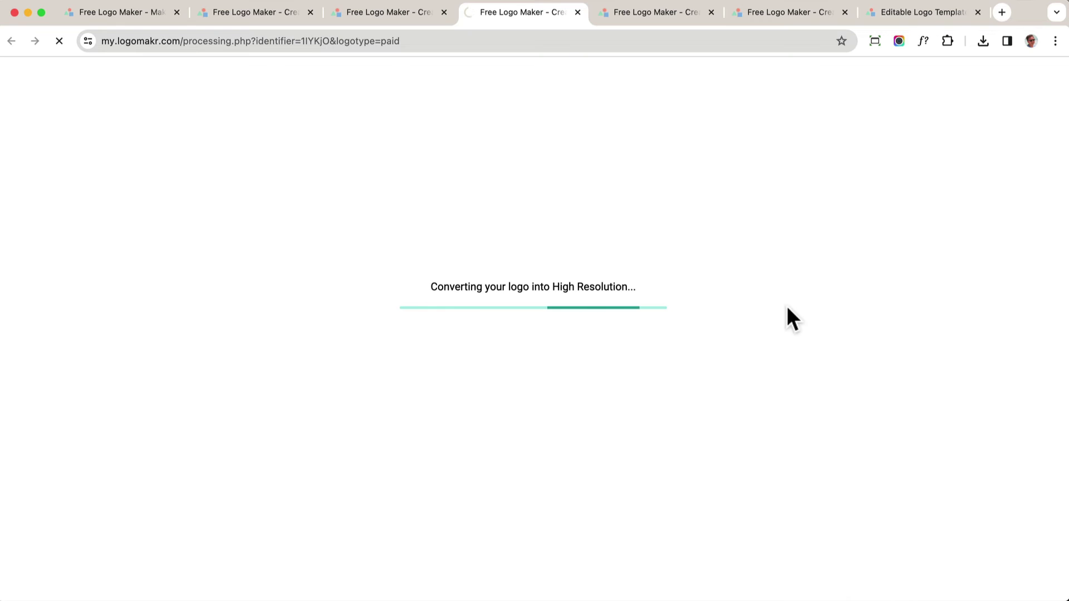
Compare the Standard $29 and Pro $60 (4 designs) packages, then return to the editor
left_click_drag(289, 338, 244, 338)
scroll(312, 353, "down", 3)
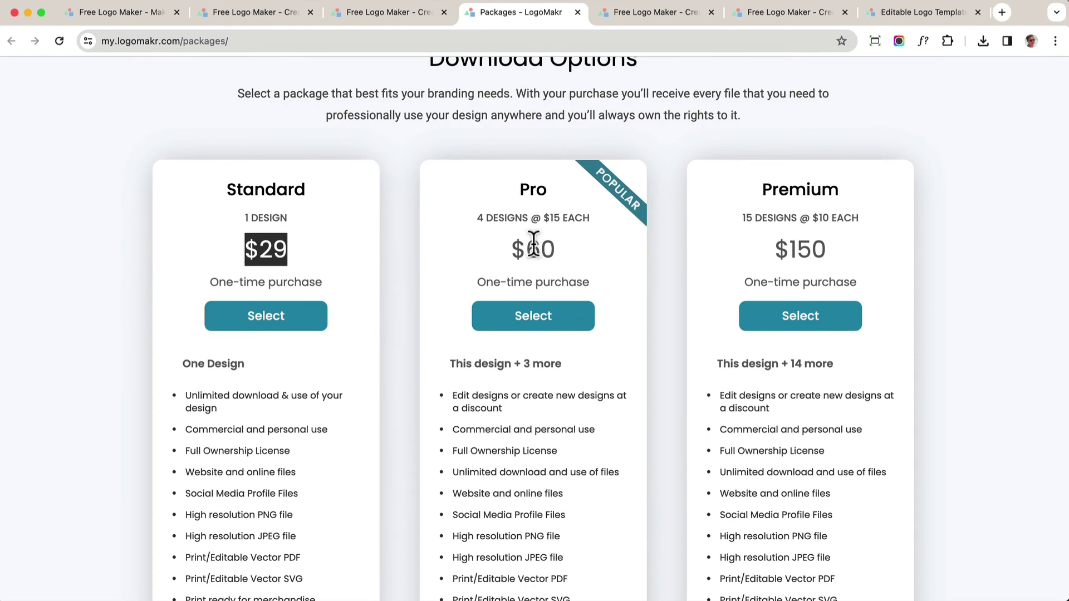
left_click_drag(533, 245, 579, 248)
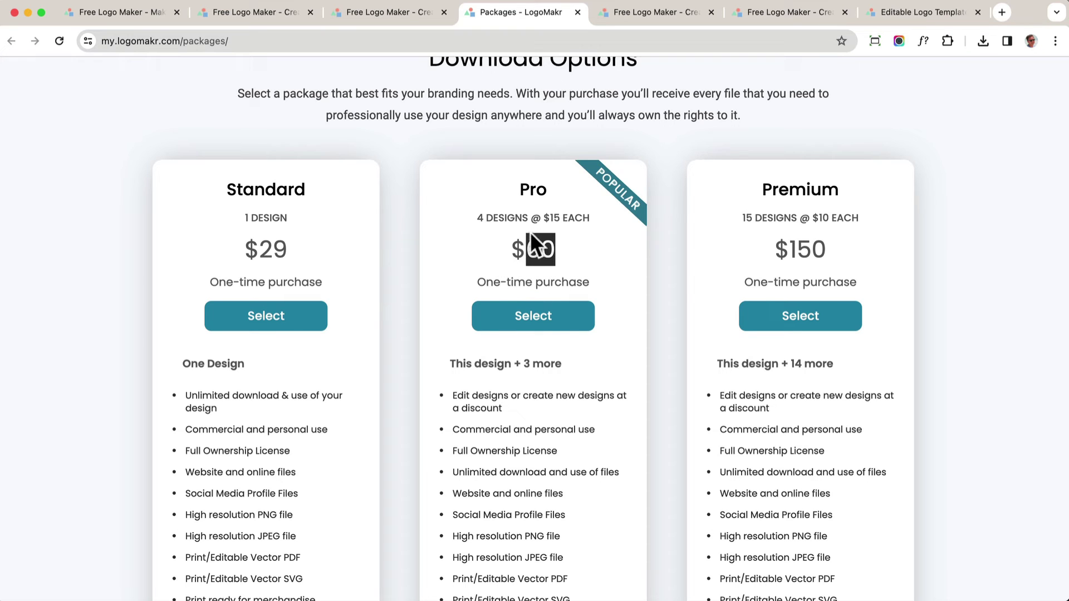
left_click_drag(479, 218, 585, 220)
left_click(401, 15)
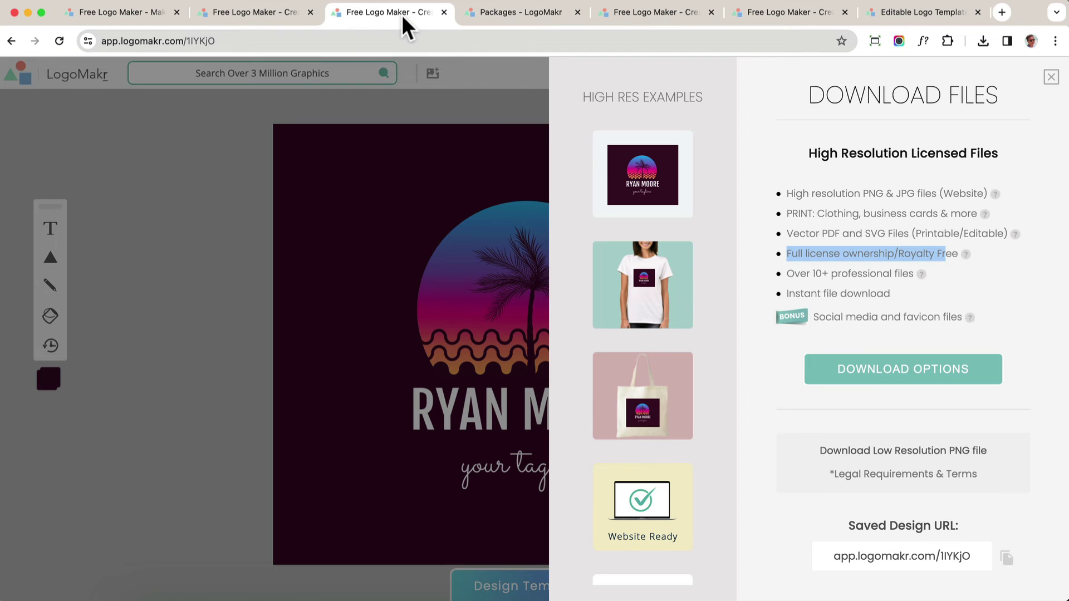
left_click(1051, 78)
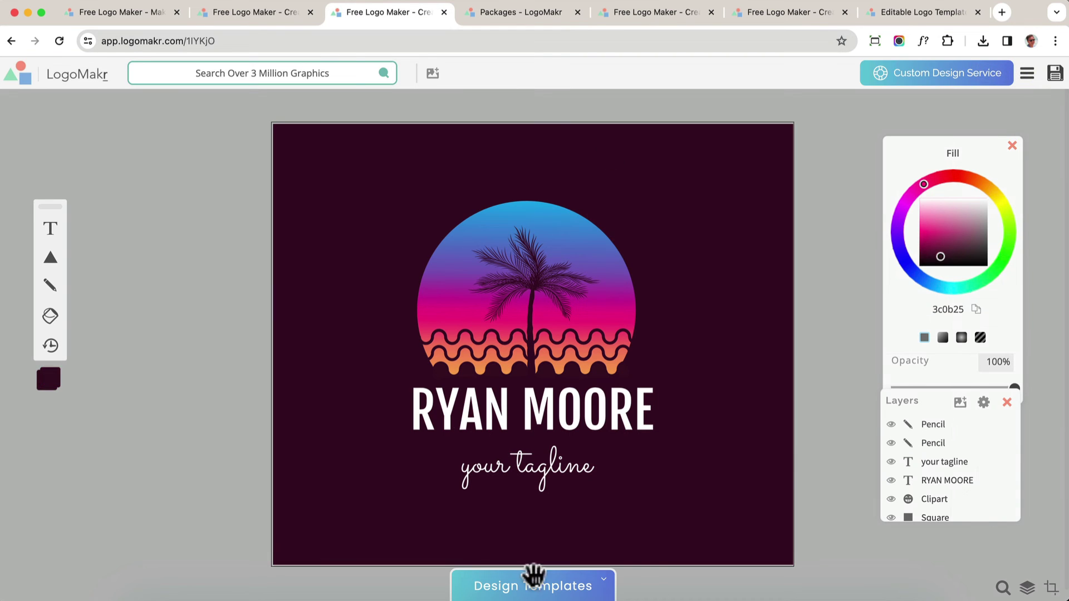
left_click(603, 424)
mouse_move(941, 234)
left_mouse_down()
mouse_move(935, 220)
mouse_move(970, 198)
left_mouse_up()
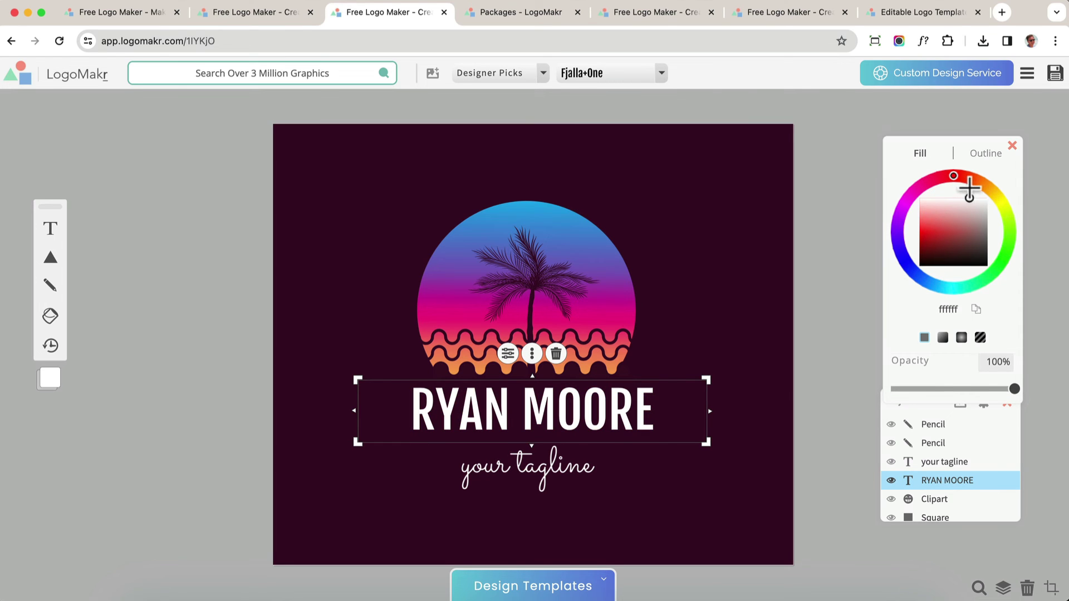
left_click(50, 258)
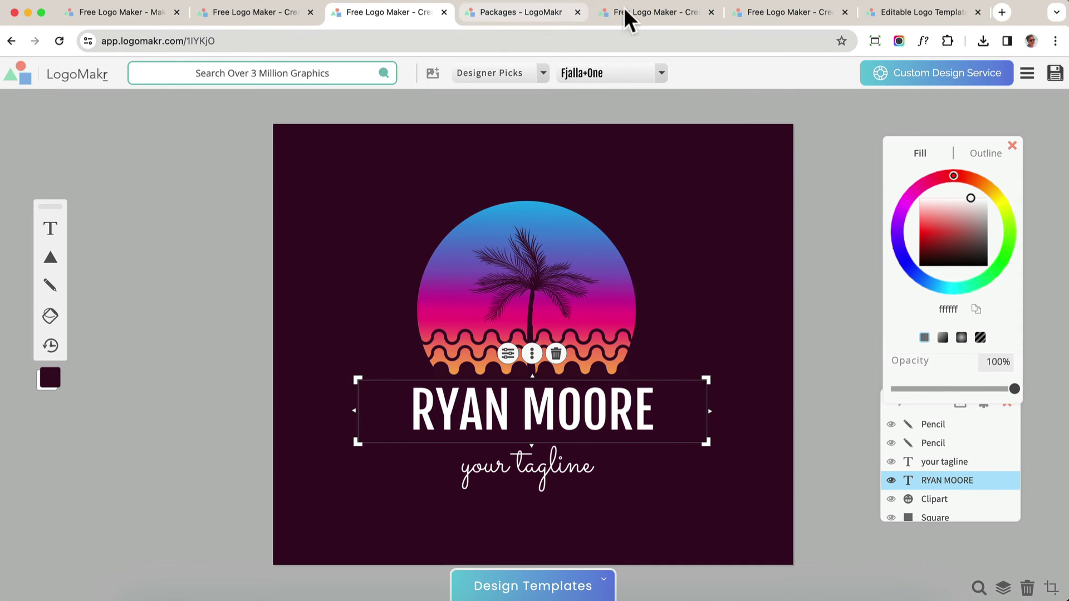
left_click(649, 12)
left_click(394, 21)
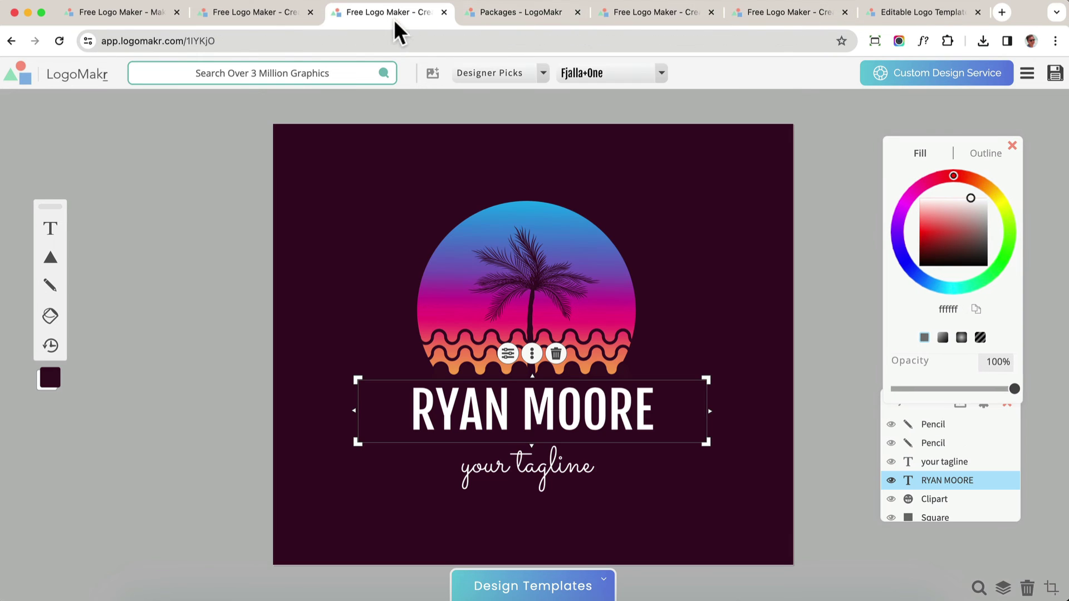
left_click(199, 302)
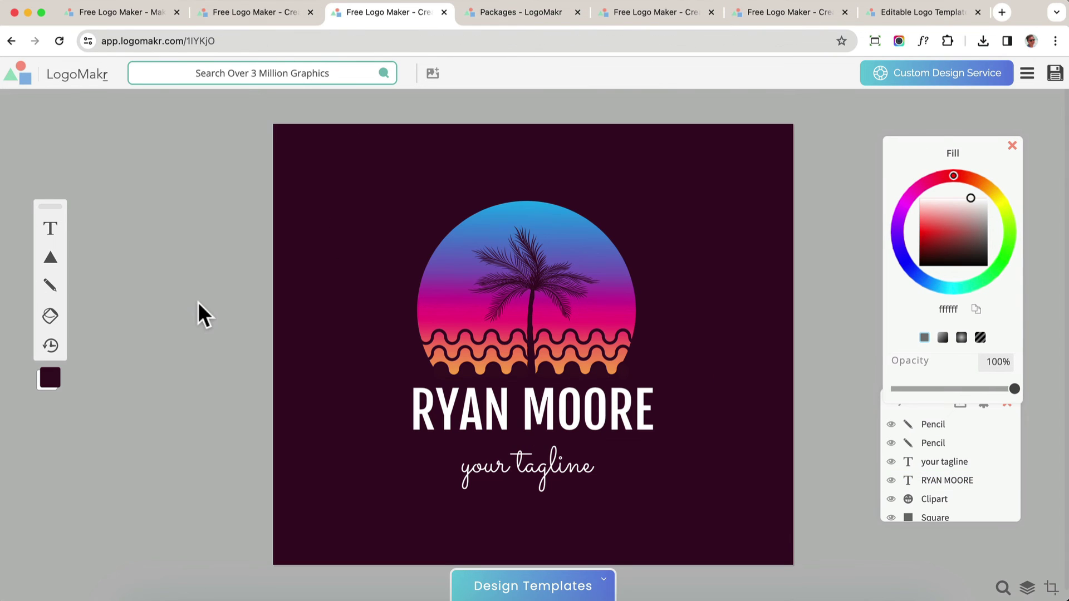
Move through the BUTTERFLY, templates and Doggie tabs to the packages pricing page
left_click(789, 11)
left_click(896, 13)
left_click(630, 12)
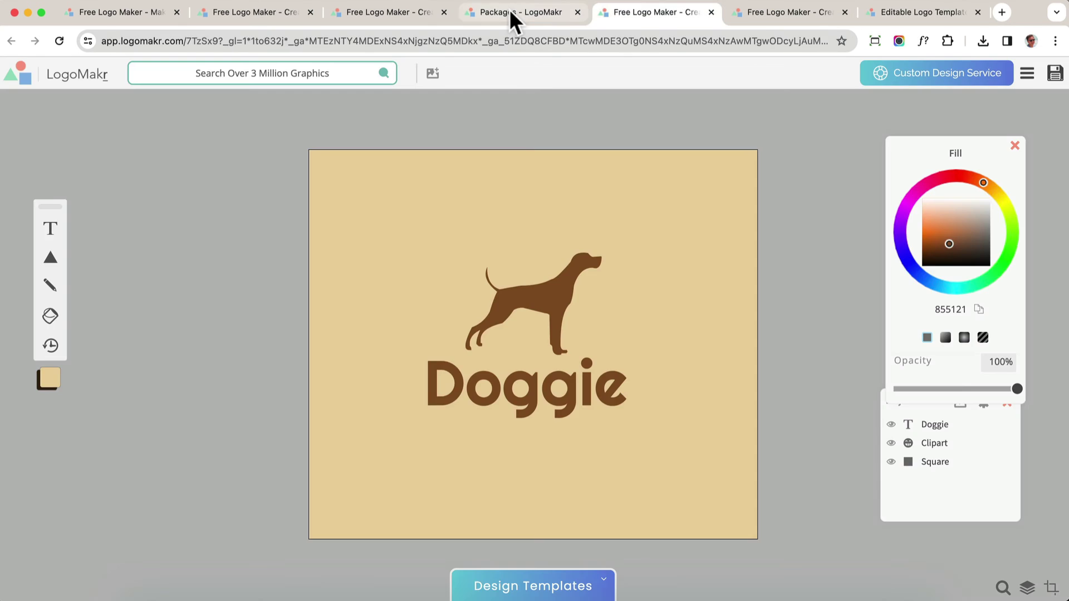
left_click(509, 10)
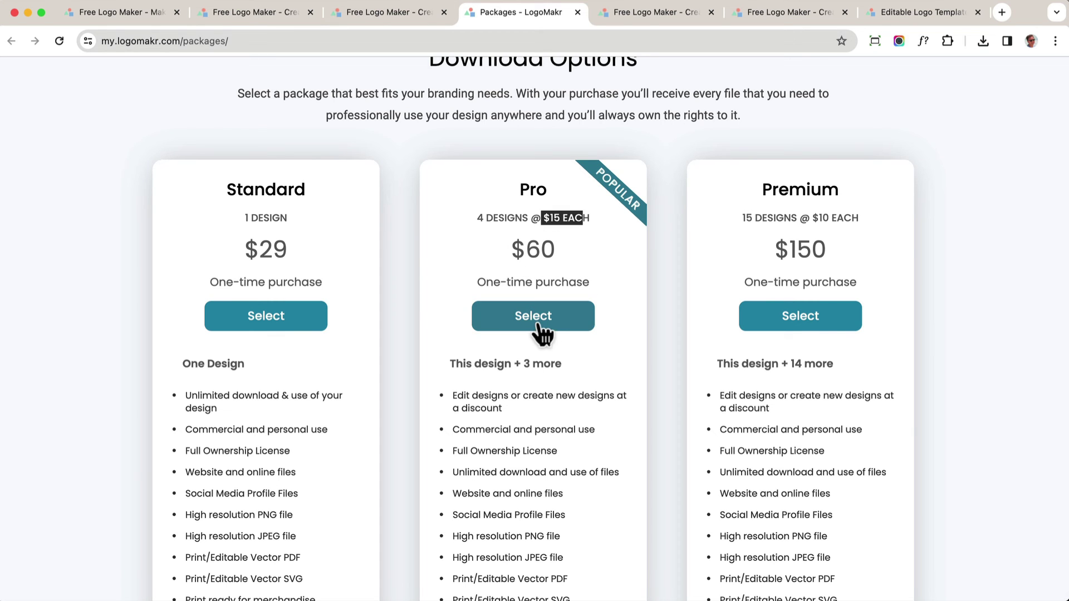
Select the Pro package and check the checkout summary of 4 logos for $60
left_click(518, 320)
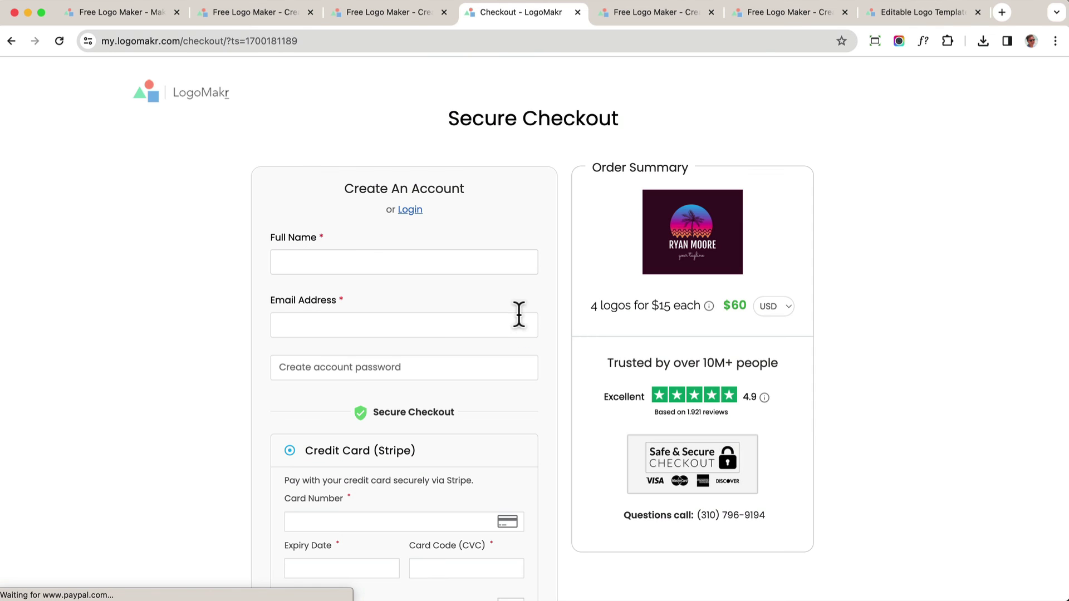
scroll(425, 326, "down", 3)
scroll(423, 322, "down", 1)
scroll(423, 321, "up", 5)
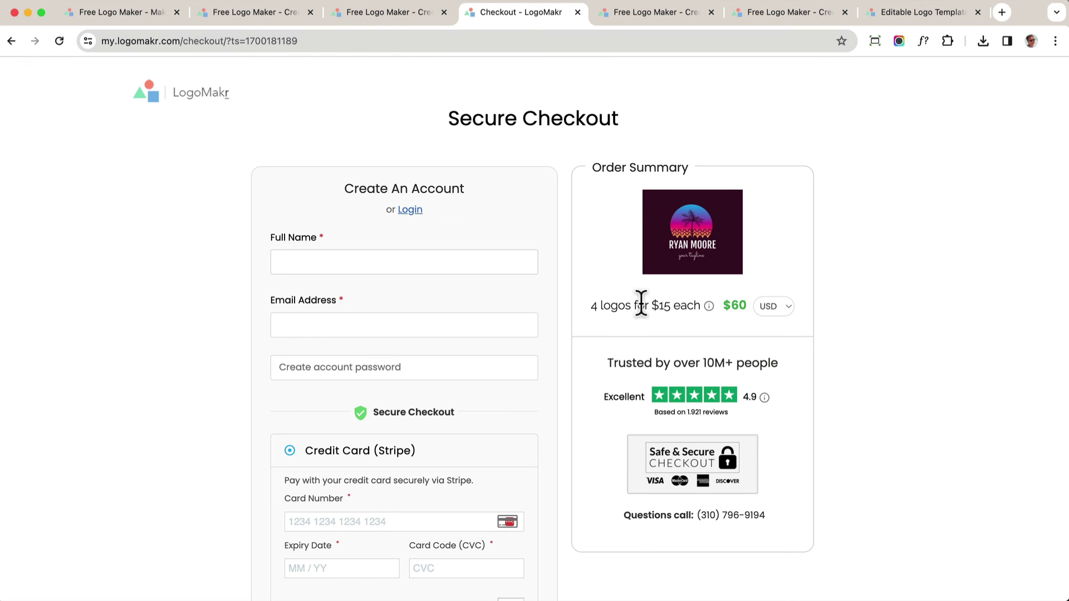
left_click_drag(641, 305, 556, 275)
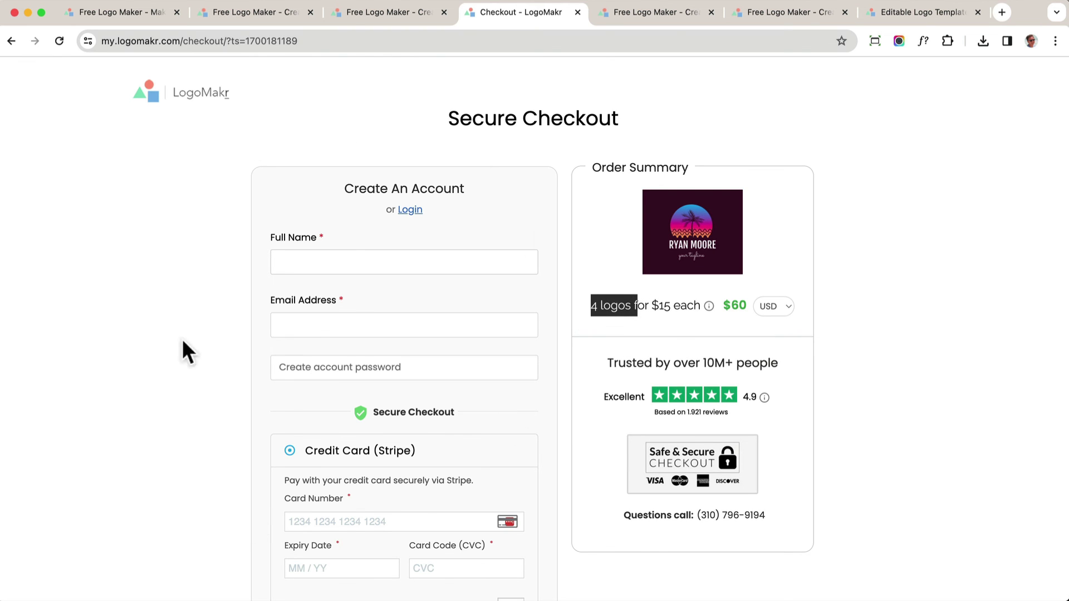
scroll(310, 346, "down", 4)
scroll(308, 338, "up", 4)
scroll(301, 506, "down", 2)
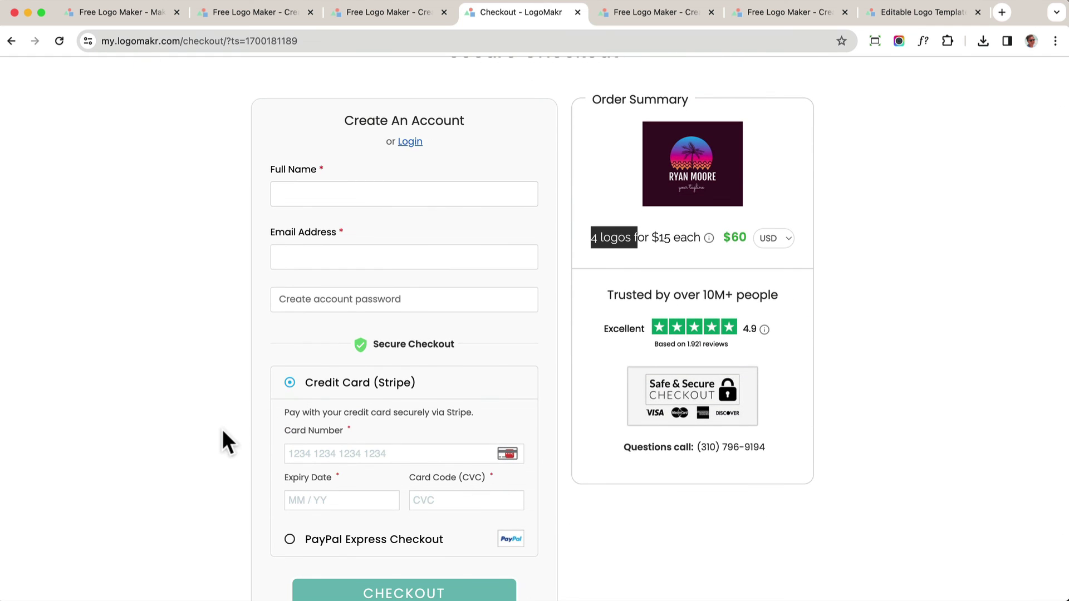
left_click(386, 15)
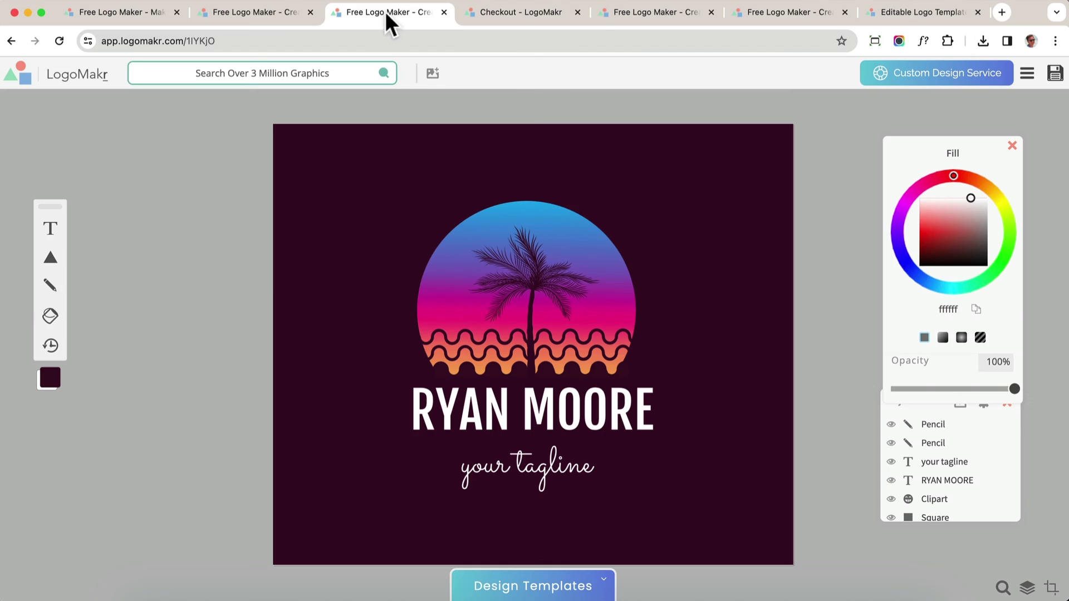
Browse the design templates gallery and open the superhero birthday invitation template
left_click(140, 12)
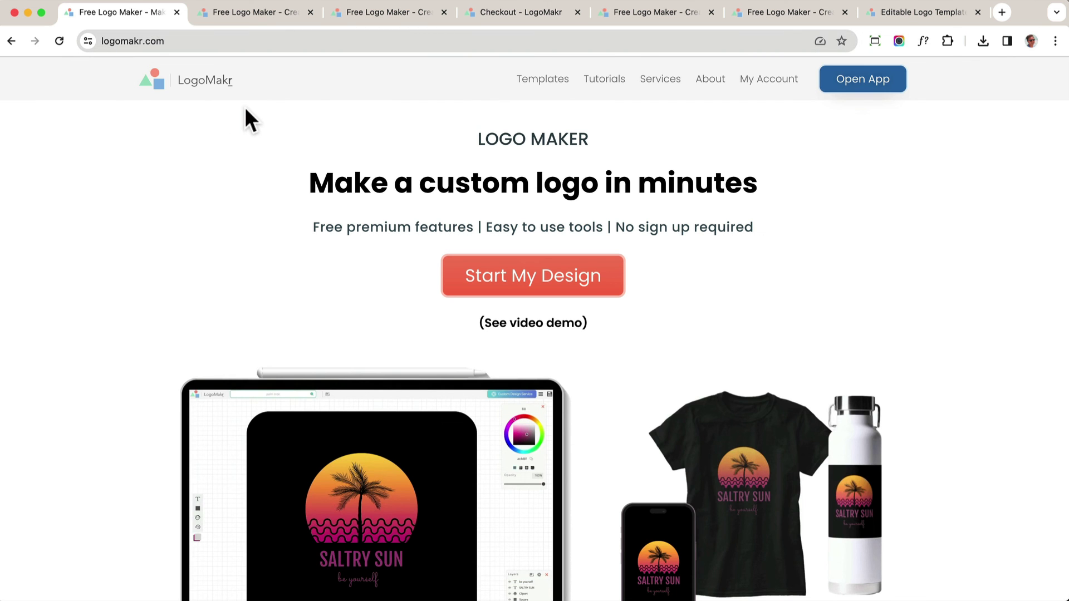
left_click(227, 6)
scroll(629, 501, "down", 5)
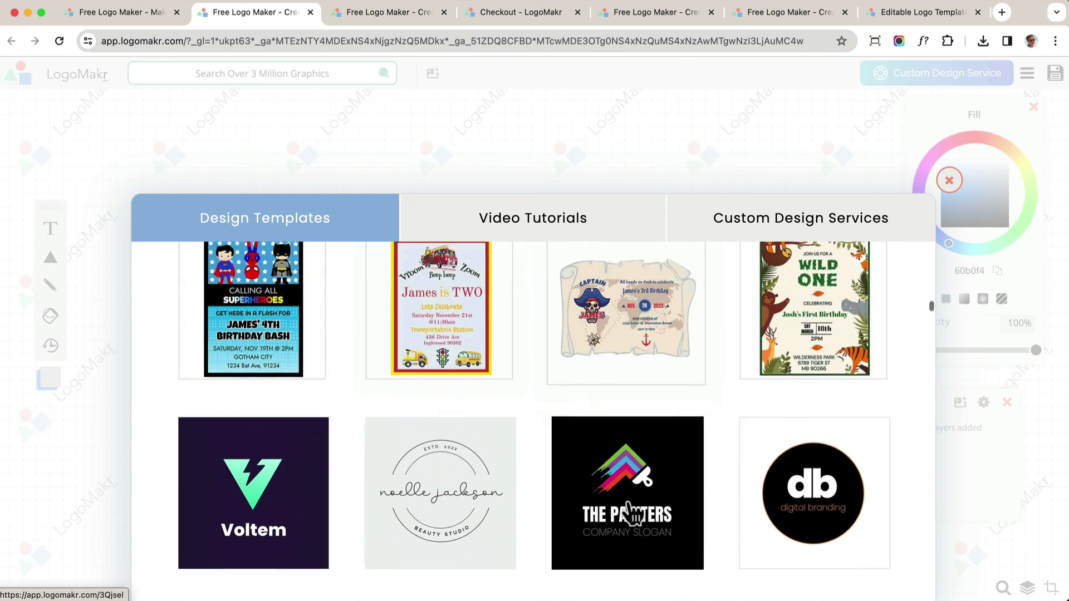
scroll(629, 506, "down", 10)
scroll(629, 505, "up", 11)
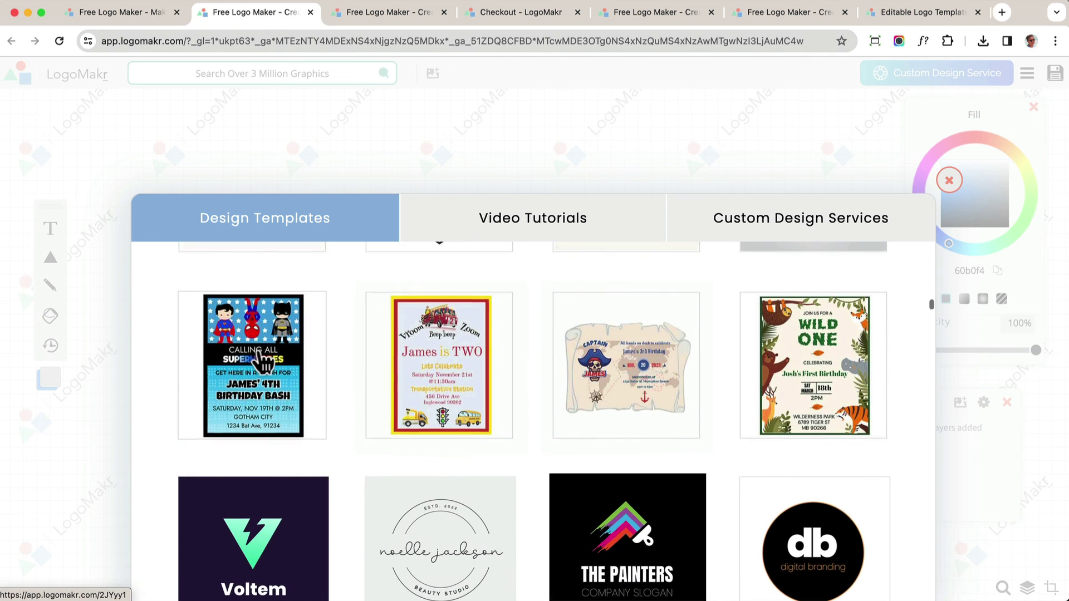
left_click(258, 354)
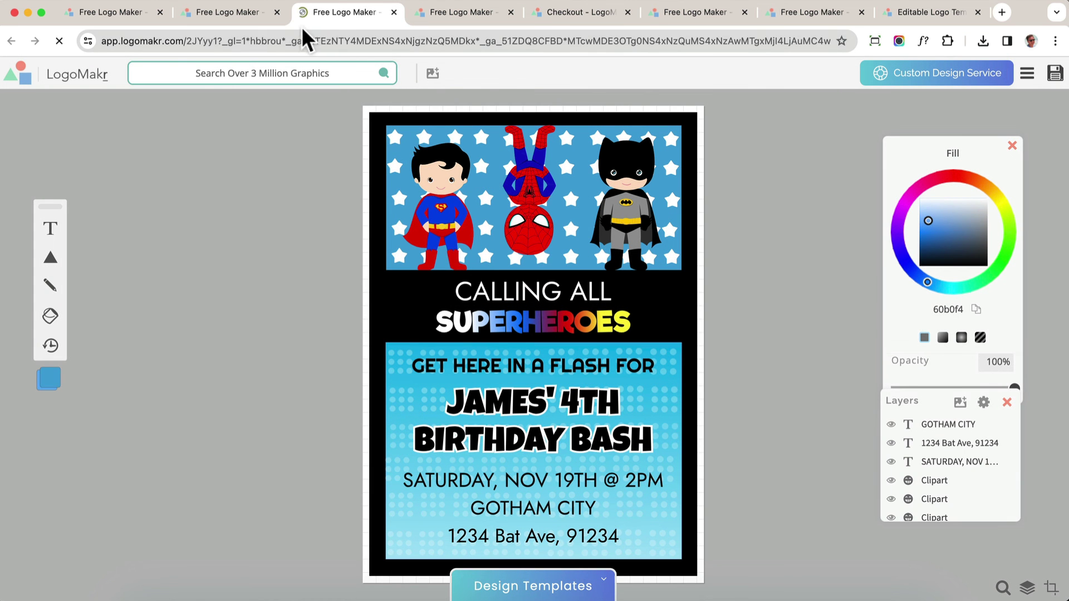
Close the templates gallery, glance at the superhero invitation, and return to the palm-tree logo
left_click(246, 14)
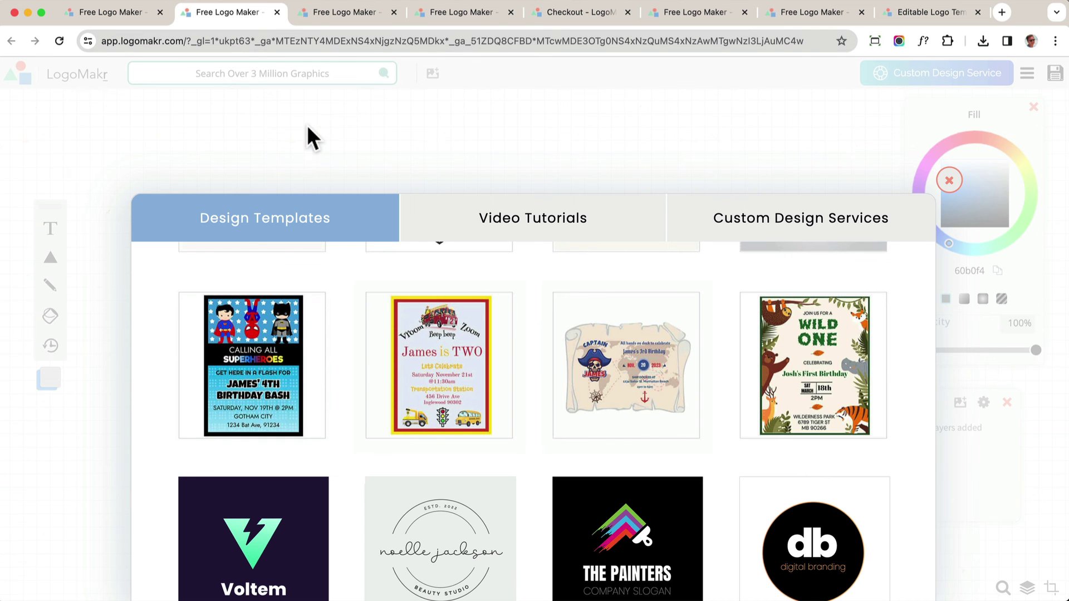
left_click(313, 138)
left_click(329, 14)
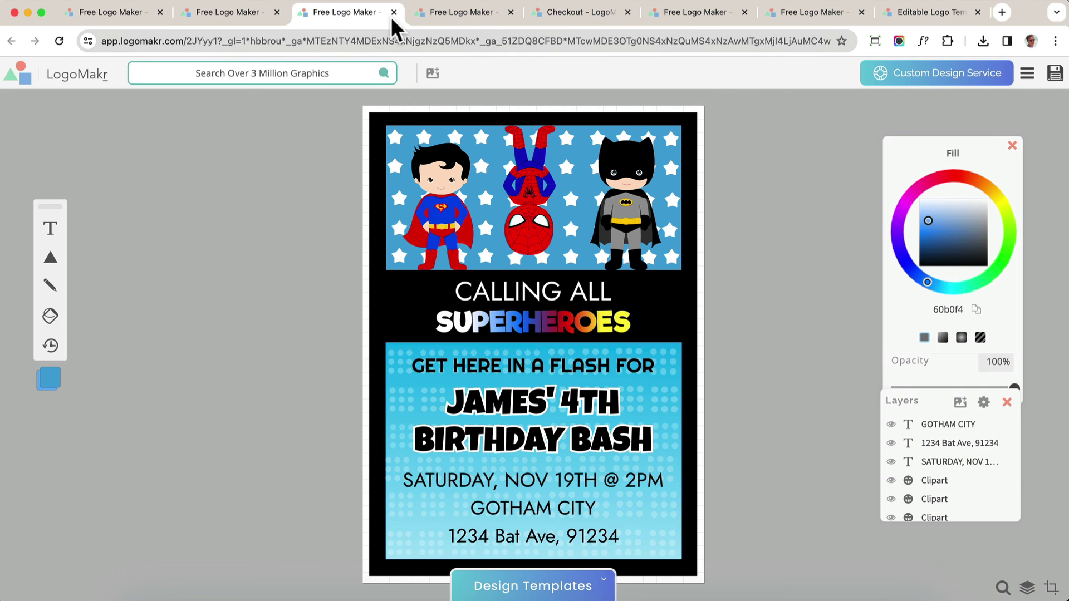
left_click(465, 13)
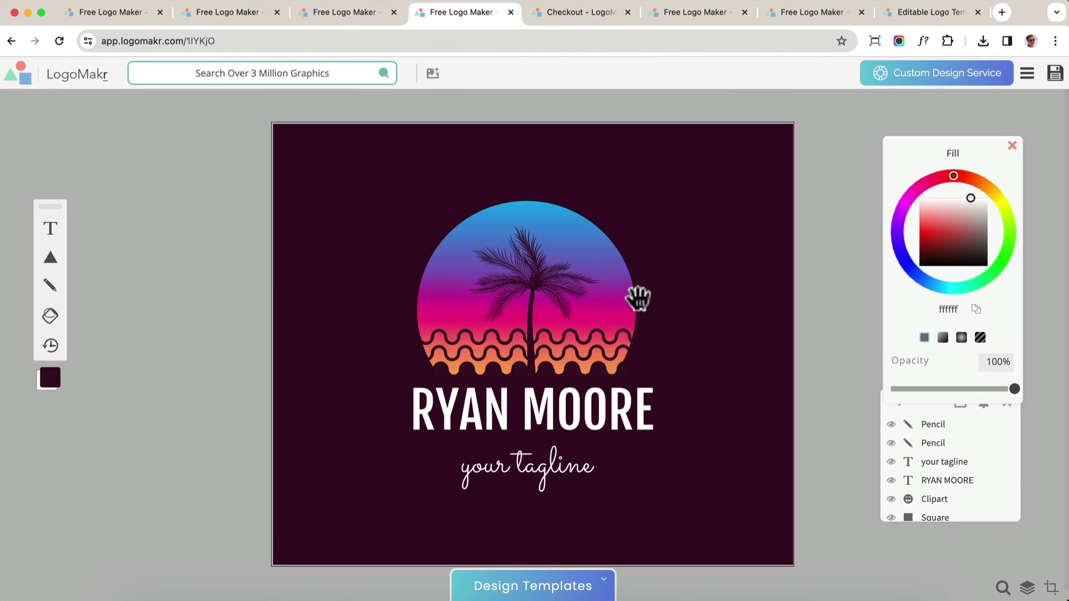